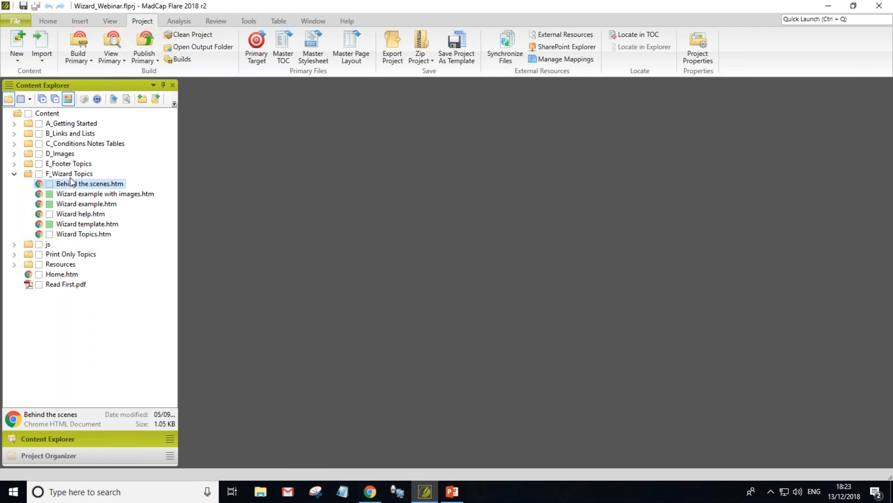
Step: Open the Wizard help topic and review its flow chart instructions, tips and both example diagrams
{"action": "double_click", "coordinate": [82, 215]}
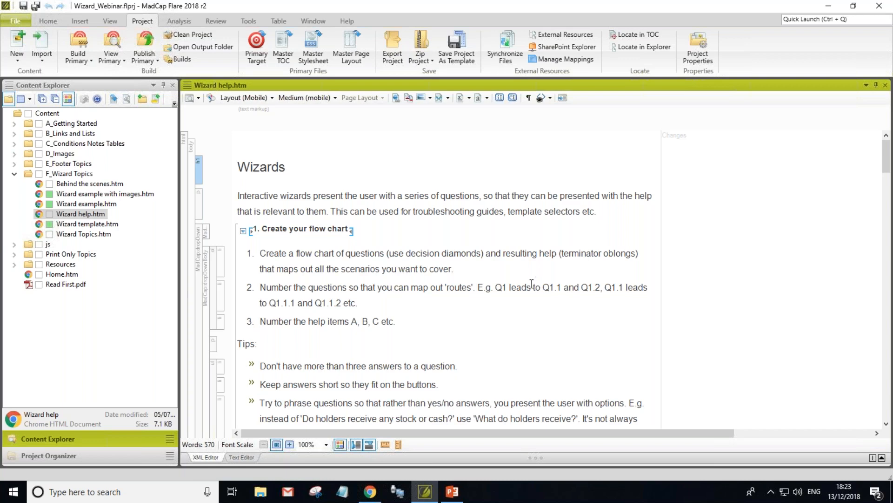
{"action": "scroll", "coordinate": [532, 283], "scroll_direction": "down", "scroll_amount": 3}
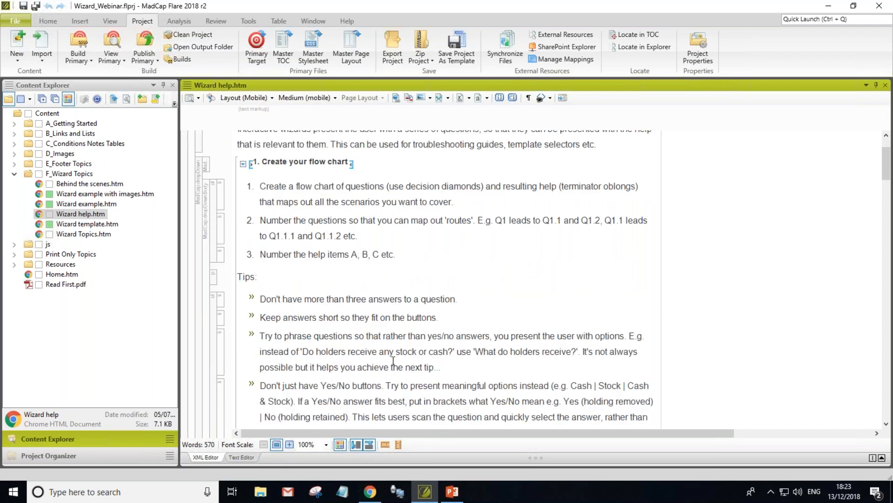
{"action": "scroll", "coordinate": [394, 361], "scroll_direction": "down", "scroll_amount": 18}
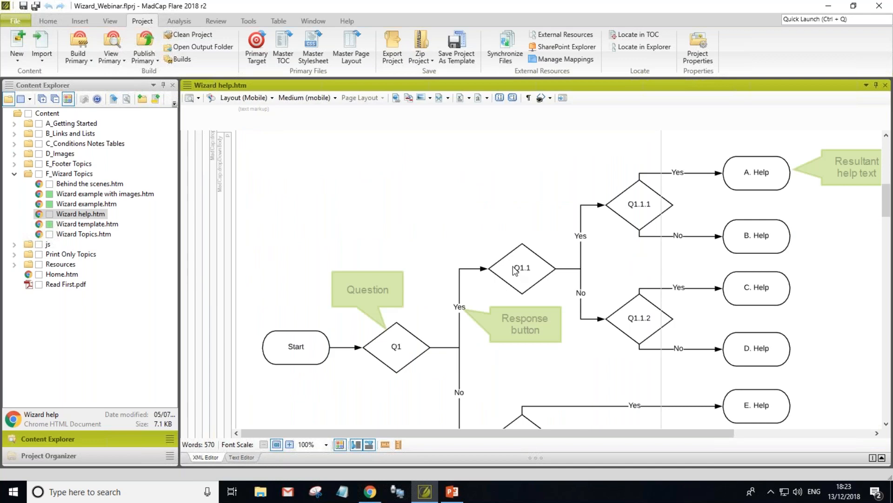
{"action": "scroll", "coordinate": [512, 267], "scroll_direction": "down", "scroll_amount": 3}
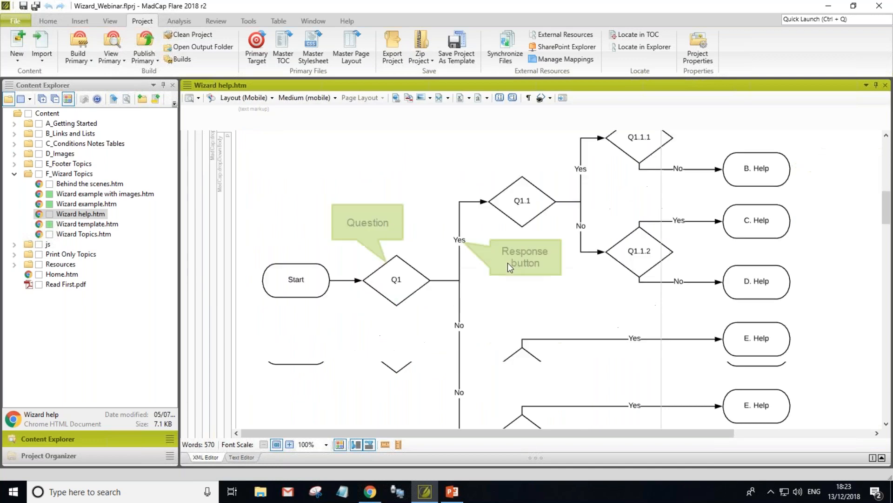
{"action": "scroll", "coordinate": [505, 259], "scroll_direction": "down", "scroll_amount": 3}
{"action": "scroll", "coordinate": [501, 251], "scroll_direction": "down", "scroll_amount": 15}
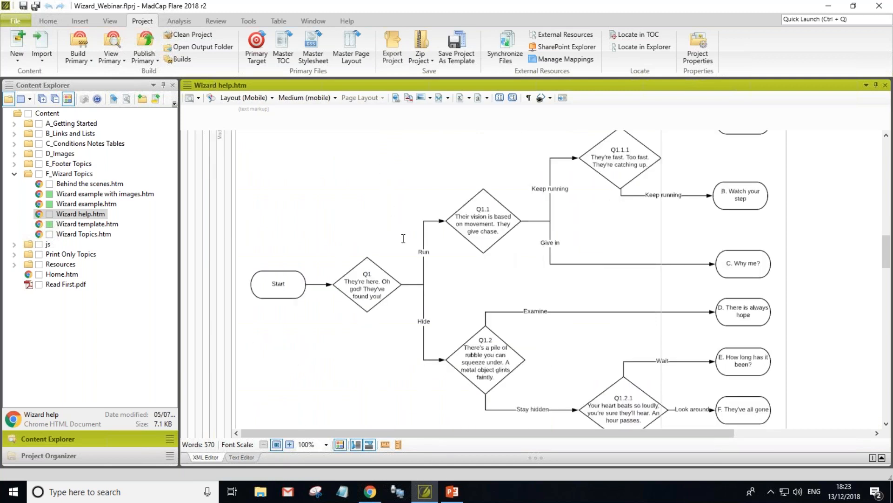
{"action": "scroll", "coordinate": [403, 238], "scroll_direction": "down", "scroll_amount": 6}
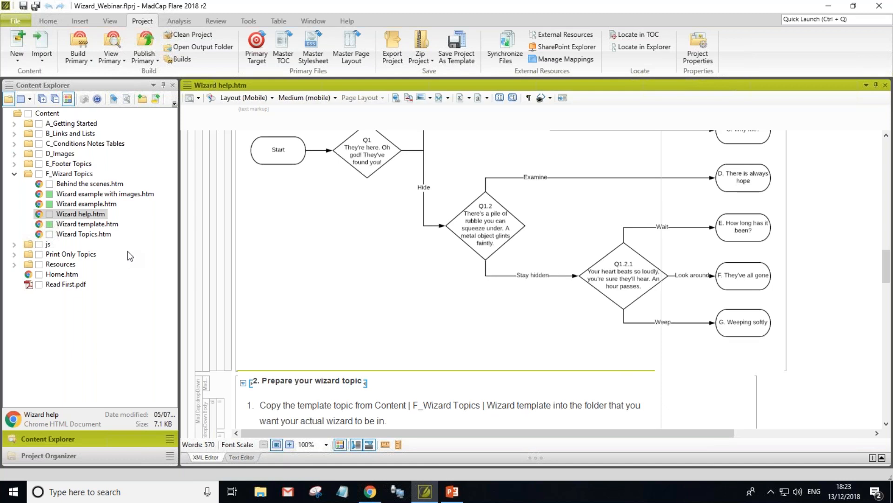
Step: Open the Wizard template topic and show its source code
{"action": "double_click", "coordinate": [82, 223]}
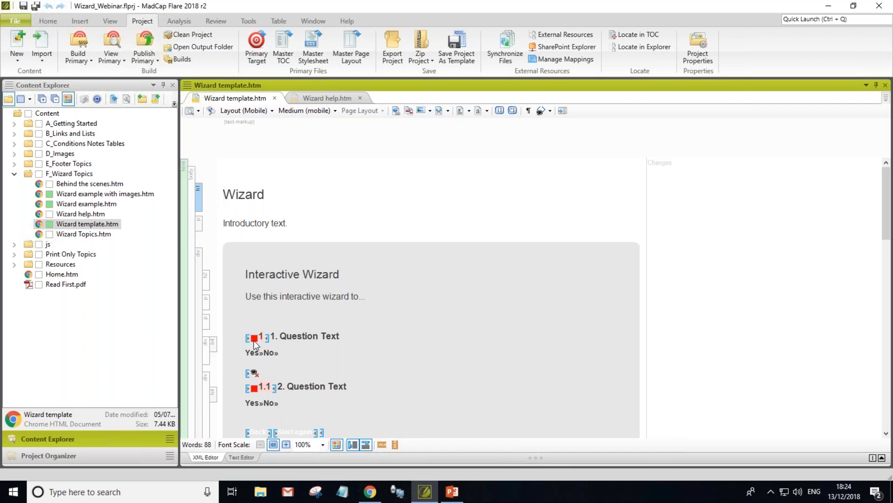
{"action": "mouse_move", "coordinate": [261, 338]}
{"action": "left_click", "coordinate": [242, 457]}
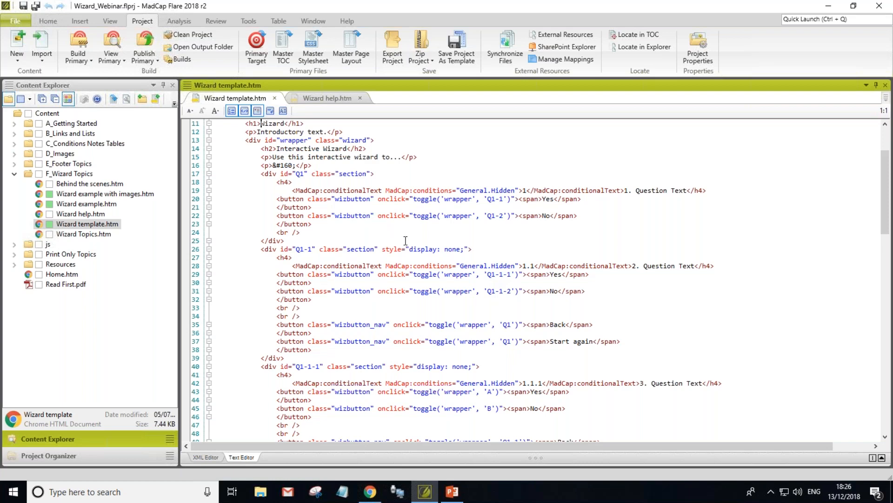
Step: Switch to PowerPoint, compare the generic flow chart on slide 10 with the example on slide 11, and return to MadCap Flare
{"action": "key", "text": "alt+Tab"}
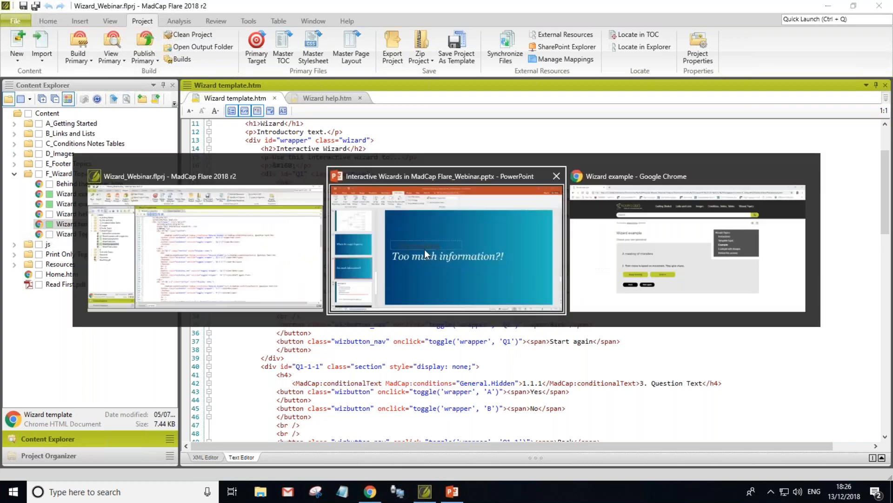
{"action": "key", "text": "Up"}
{"action": "key", "text": "Up"}
{"action": "key", "text": "Up"}
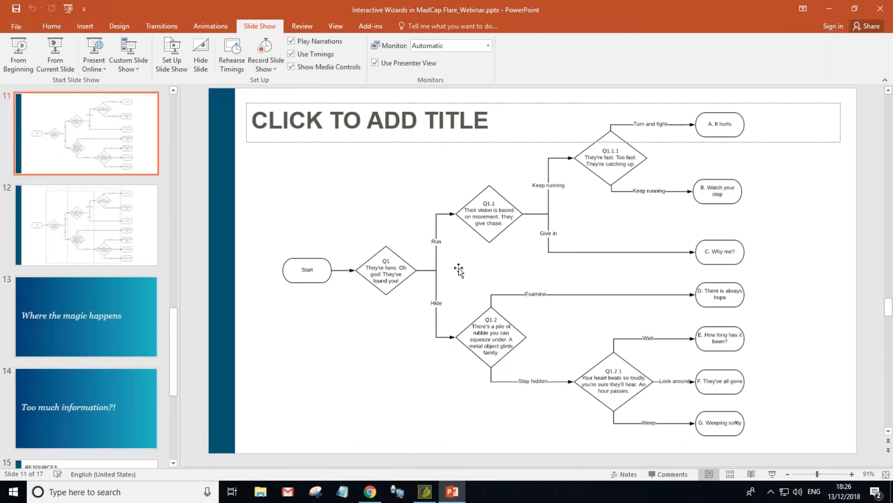
{"action": "key", "text": "Up"}
{"action": "key", "text": "Up"}
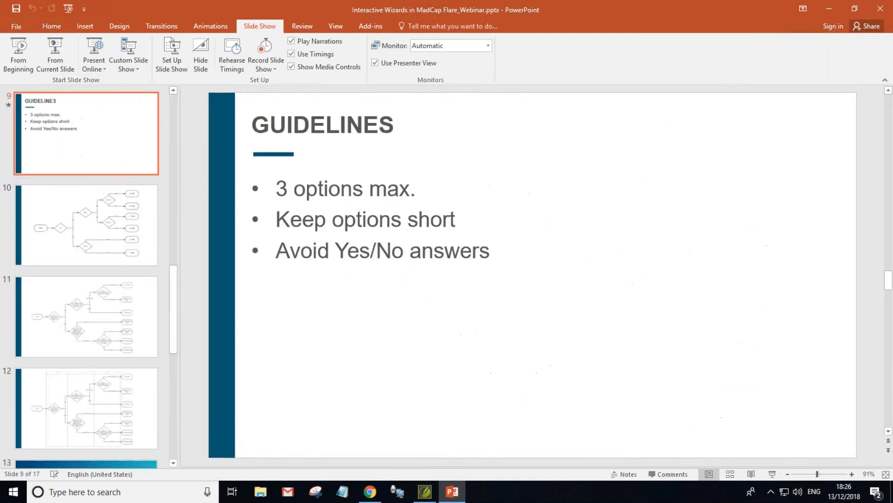
{"action": "key", "text": "Down"}
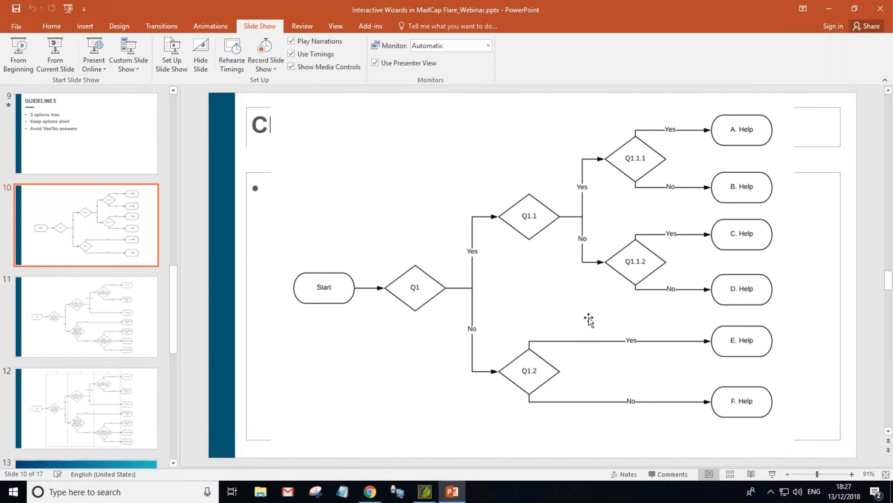
{"action": "scroll", "coordinate": [588, 320], "scroll_direction": "down", "scroll_amount": 1}
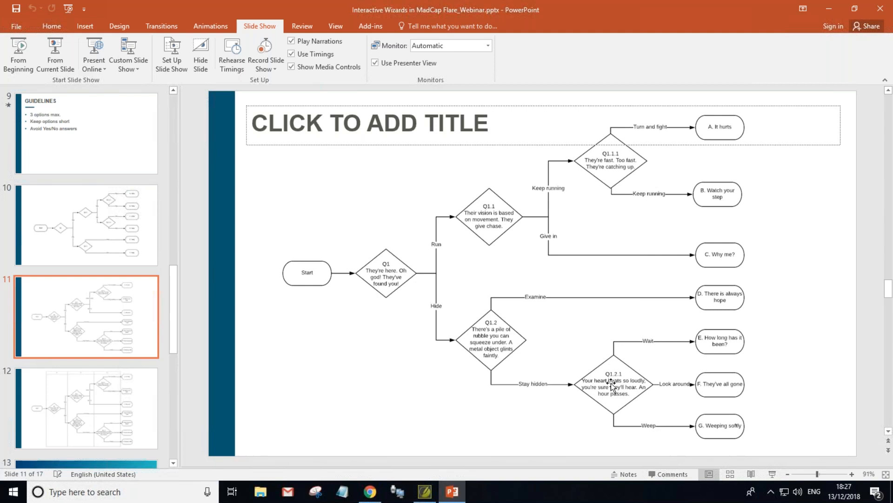
{"action": "key", "text": "alt+Tab"}
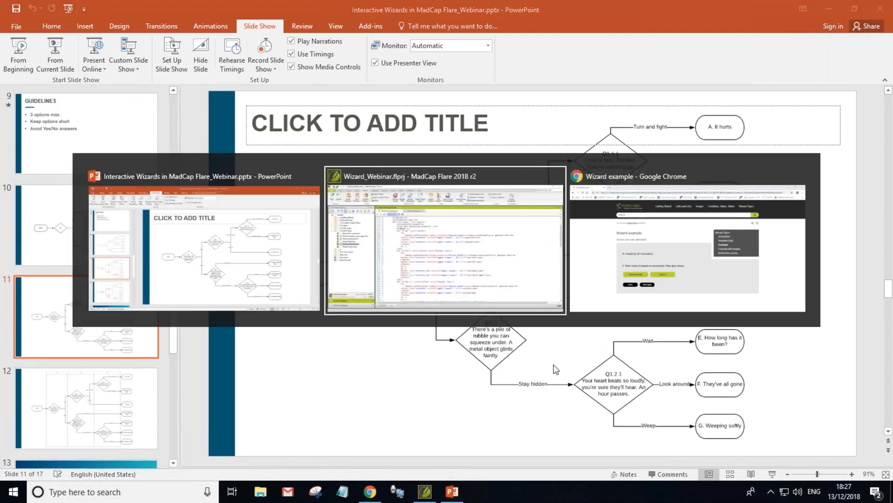
Step: Move the whole Q1-1-2 question div so it sits directly after the Q1-2 div in the template code
{"action": "scroll", "coordinate": [356, 302], "scroll_direction": "down", "scroll_amount": 3}
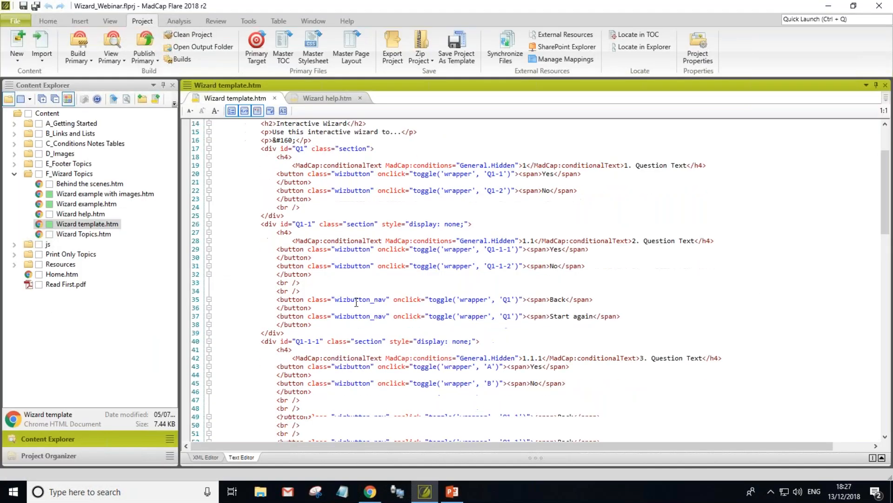
{"action": "scroll", "coordinate": [357, 303], "scroll_direction": "down", "scroll_amount": 5}
{"action": "left_click", "coordinate": [262, 283]}
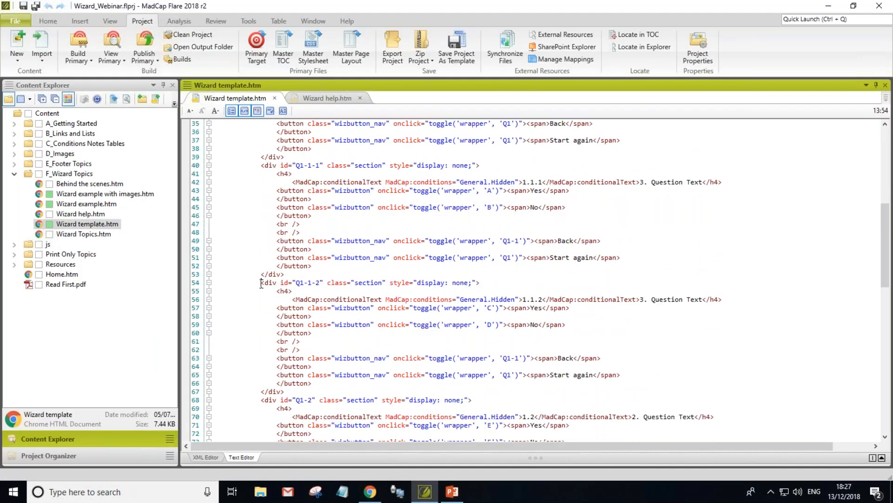
{"action": "left_click_drag", "start_coordinate": [268, 289], "coordinate": [301, 391]}
{"action": "key", "text": "ctrl+c"}
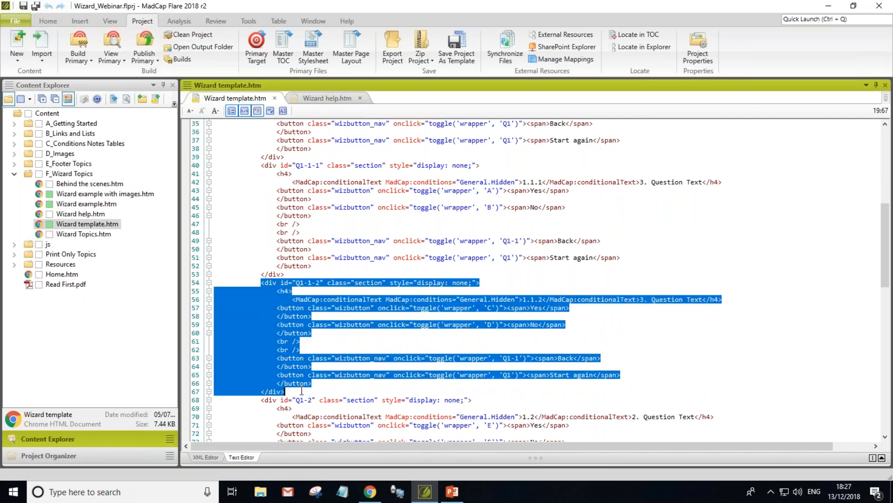
{"action": "key", "text": "Delete"}
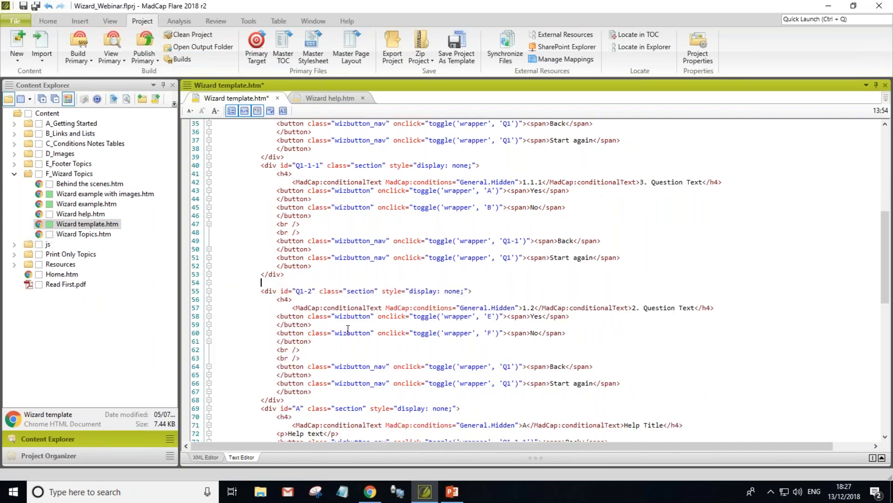
{"action": "scroll", "coordinate": [294, 243], "scroll_direction": "down", "scroll_amount": 2}
{"action": "left_click", "coordinate": [294, 350]}
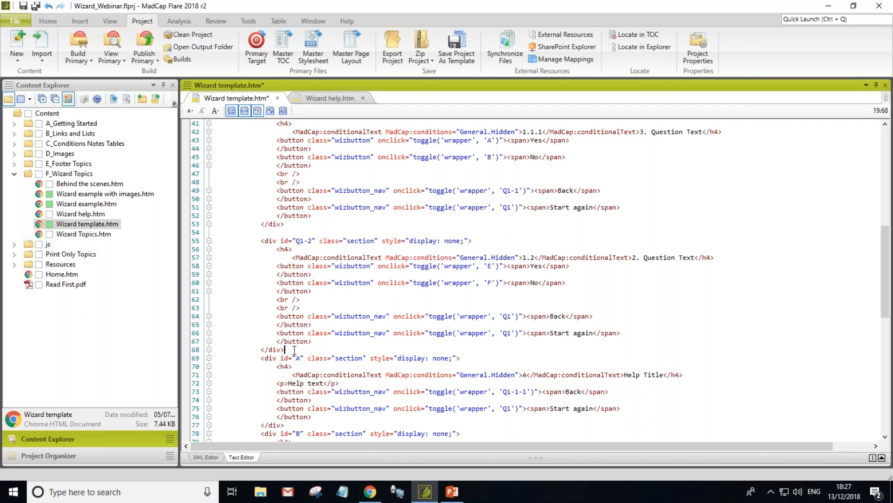
{"action": "key", "text": "Return"}
{"action": "key", "text": "ctrl+v"}
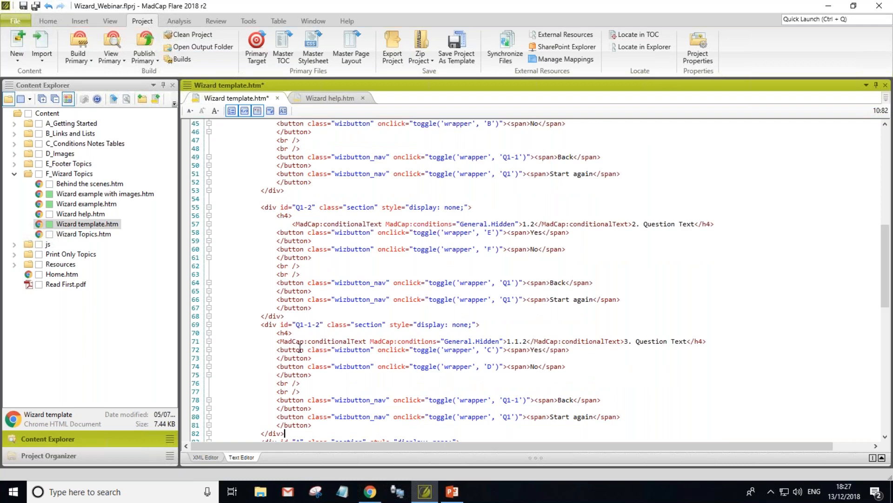
Step: Change the moved question div's id to Q1-2-1 and check the numbering against the example flow chart in PowerPoint
{"action": "left_click", "coordinate": [312, 325]}
{"action": "key", "text": "BackSpace"}
{"action": "type", "text": "2"}
{"action": "key", "text": "Right"}
{"action": "key", "text": "Right"}
{"action": "key", "text": "BackSpace"}
{"action": "type", "text": "1"}
{"action": "key", "text": "alt+Tab"}
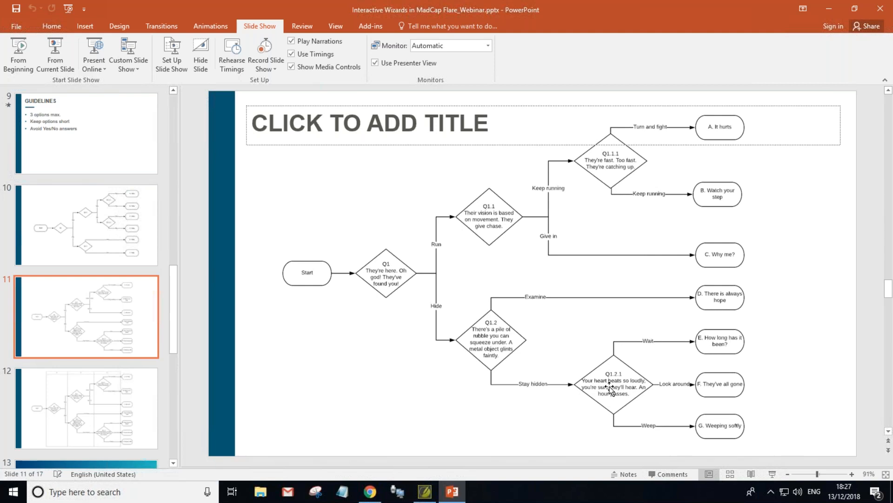
{"action": "key", "text": "alt+Tab"}
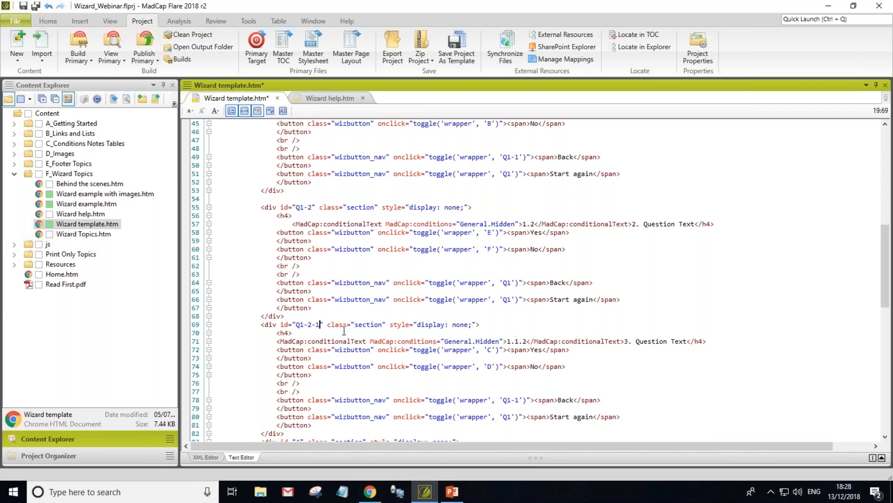
Step: Set the hidden conditional number in the Q1-2-1 question heading to 1.2.1
{"action": "left_click", "coordinate": [528, 341]}
{"action": "key", "text": "BackSpace"}
{"action": "key", "text": "BackSpace"}
{"action": "key", "text": "BackSpace"}
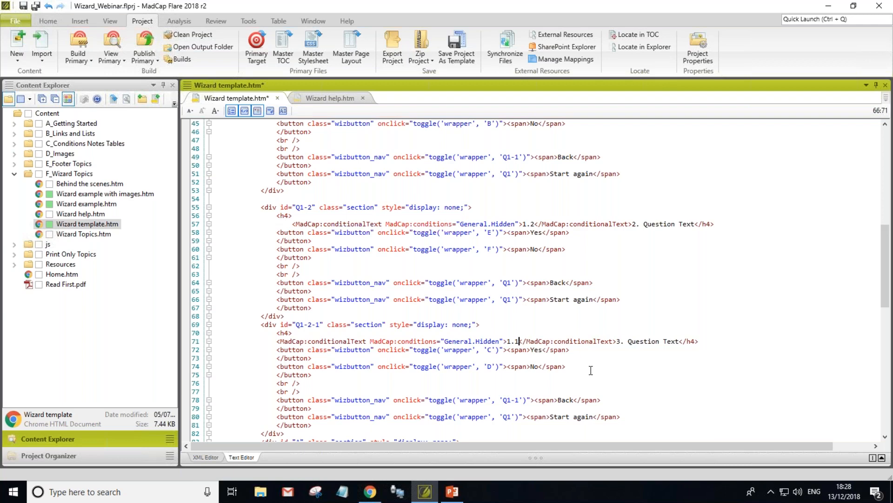
{"action": "type", "text": "2.1"}
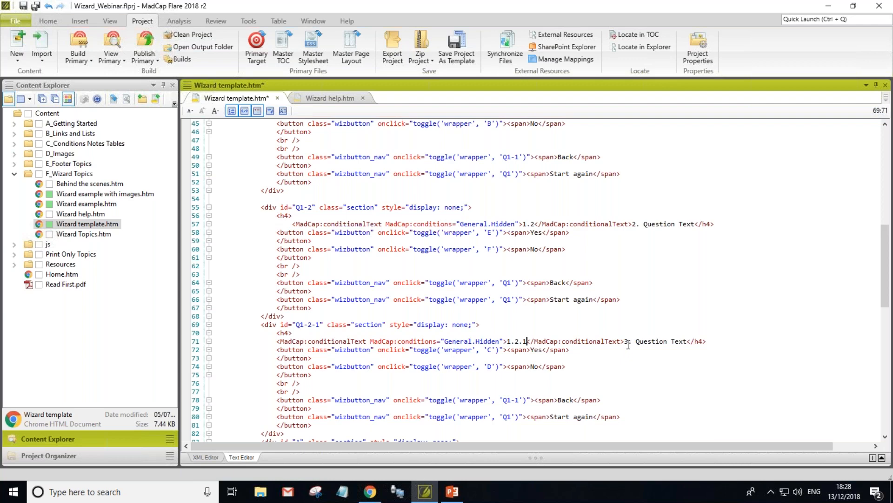
Step: Compare the help items in the two PowerPoint flow charts, and duplicate the F help div directly below the original in the template code
{"action": "key", "text": "alt+Tab"}
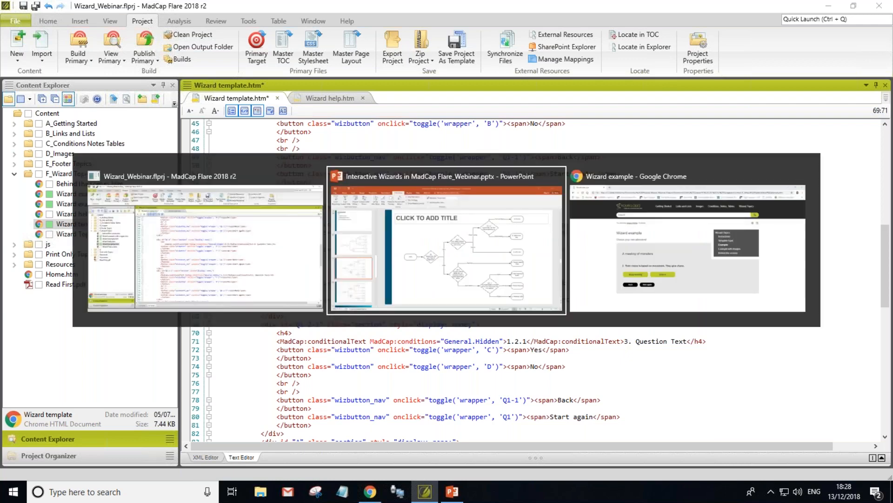
{"action": "scroll", "coordinate": [625, 344], "scroll_direction": "up", "scroll_amount": 1}
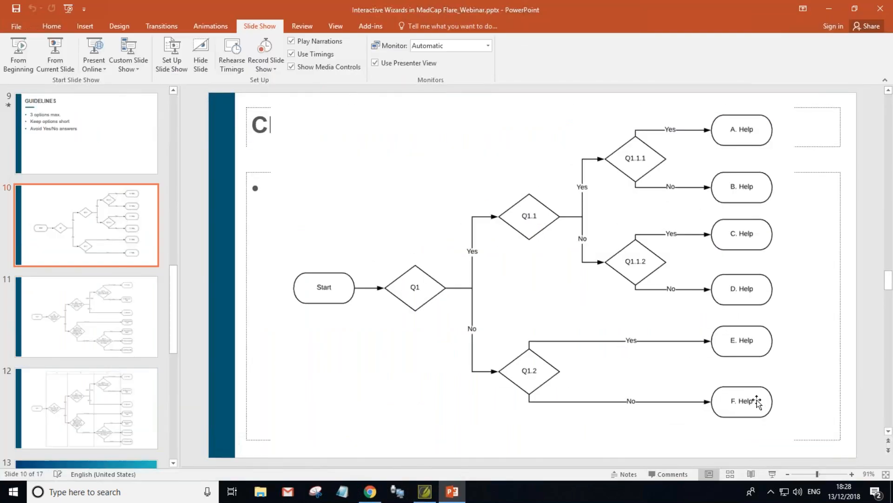
{"action": "scroll", "coordinate": [758, 401], "scroll_direction": "down", "scroll_amount": 1}
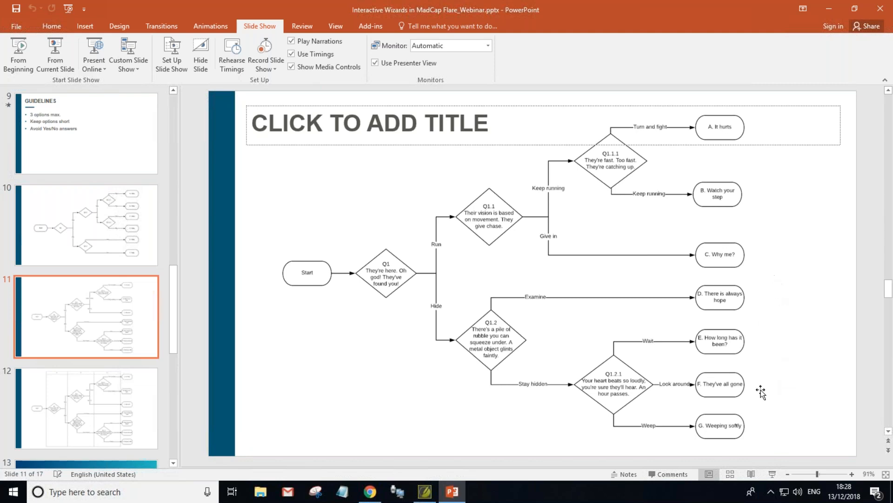
{"action": "key", "text": "alt+Tab"}
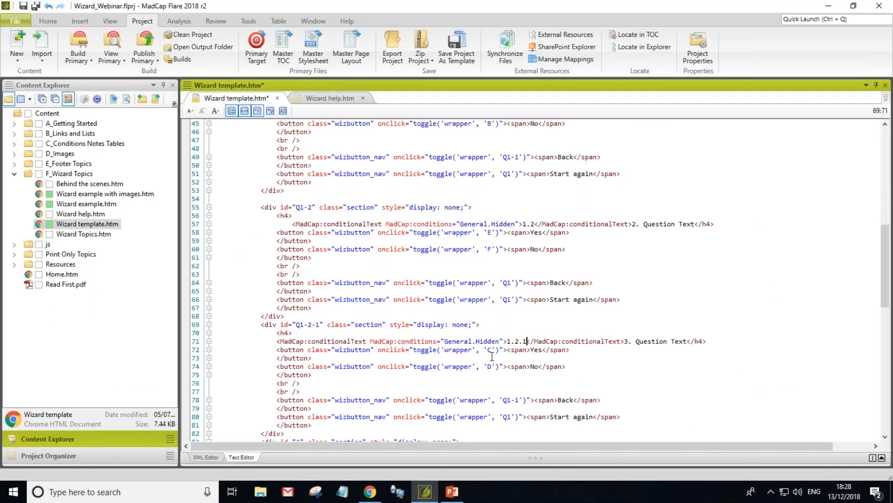
{"action": "scroll", "coordinate": [471, 321], "scroll_direction": "down", "scroll_amount": 2}
{"action": "scroll", "coordinate": [471, 321], "scroll_direction": "down", "scroll_amount": 10}
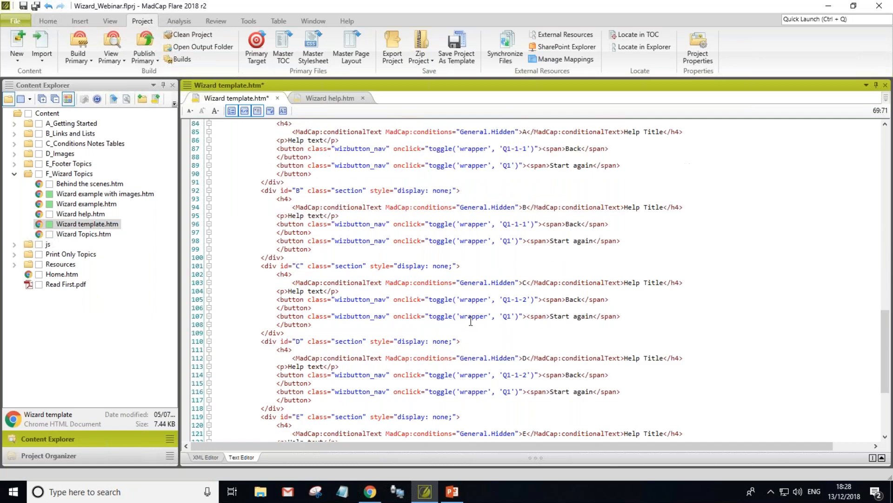
{"action": "left_click", "coordinate": [263, 333]}
{"action": "left_click_drag", "start_coordinate": [266, 338], "coordinate": [286, 401]}
{"action": "key", "text": "ctrl+c"}
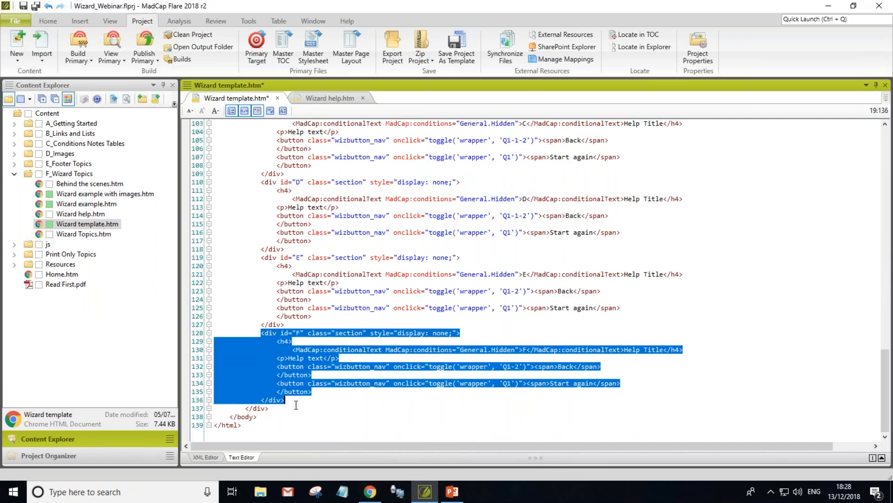
{"action": "left_click", "coordinate": [297, 401]}
{"action": "key", "text": "Return"}
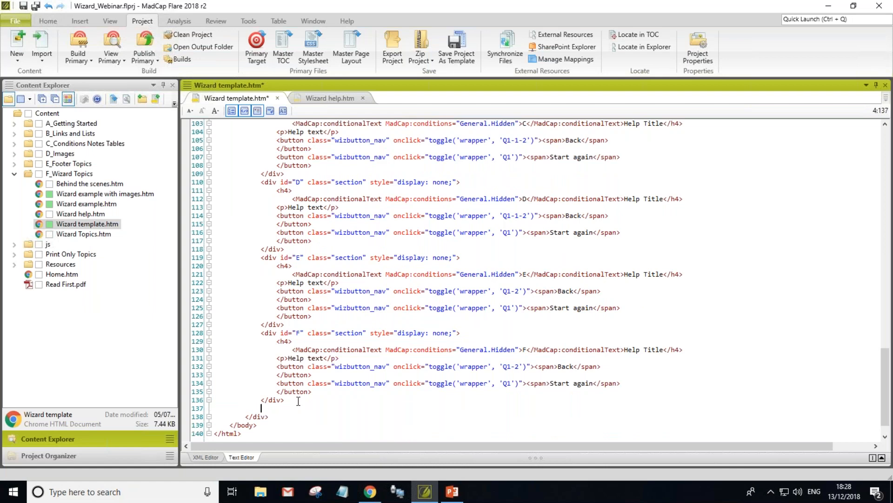
{"action": "key", "text": "ctrl+v"}
Step: Change the duplicated help div's id and its hidden conditional label to G, and save the template
{"action": "left_click", "coordinate": [300, 367]}
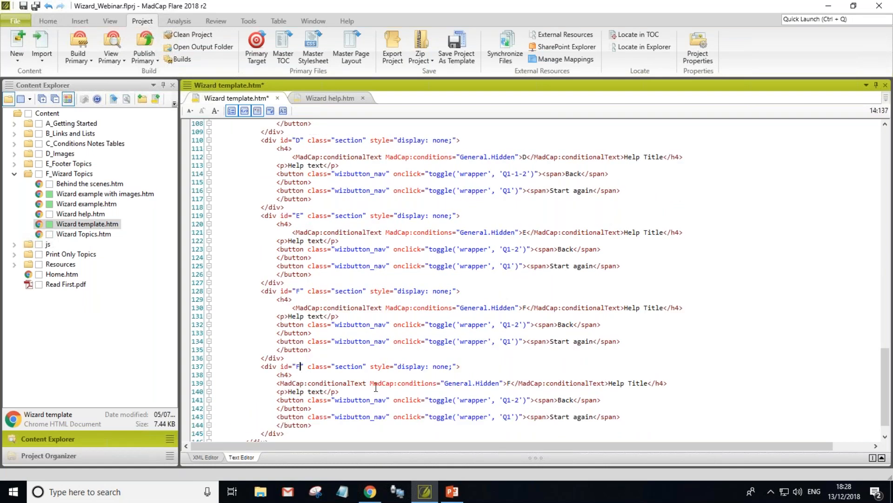
{"action": "key", "text": "BackSpace"}
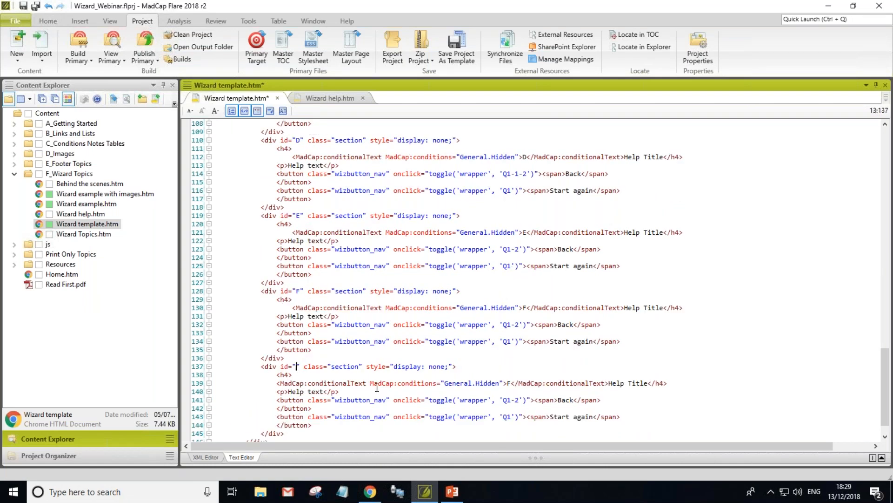
{"action": "type", "text": "G"}
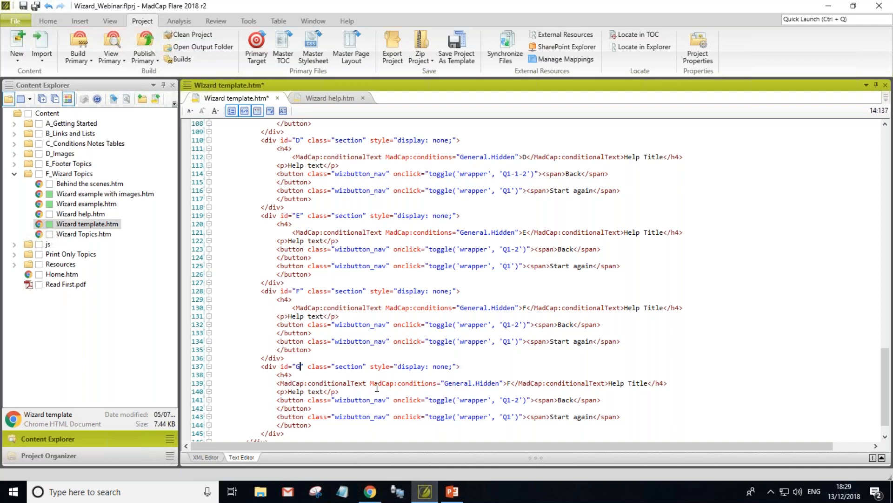
{"action": "left_click", "coordinate": [509, 382]}
{"action": "key", "text": "BackSpace"}
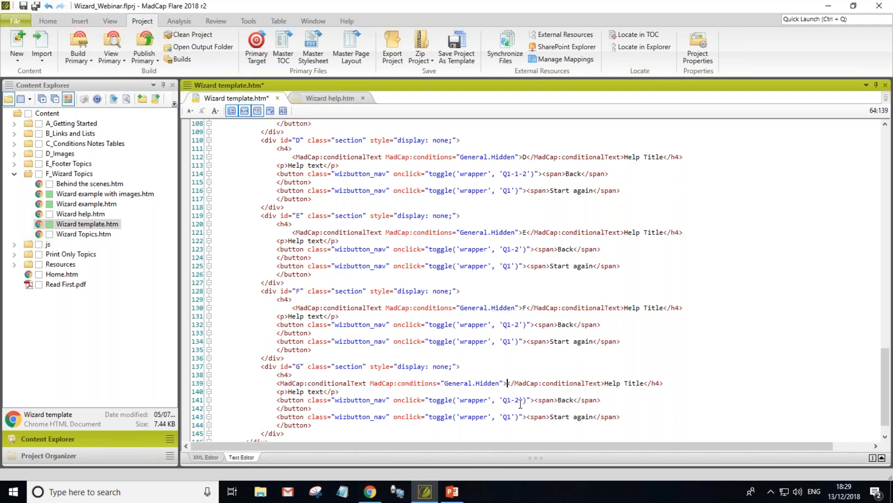
{"action": "type", "text": "G"}
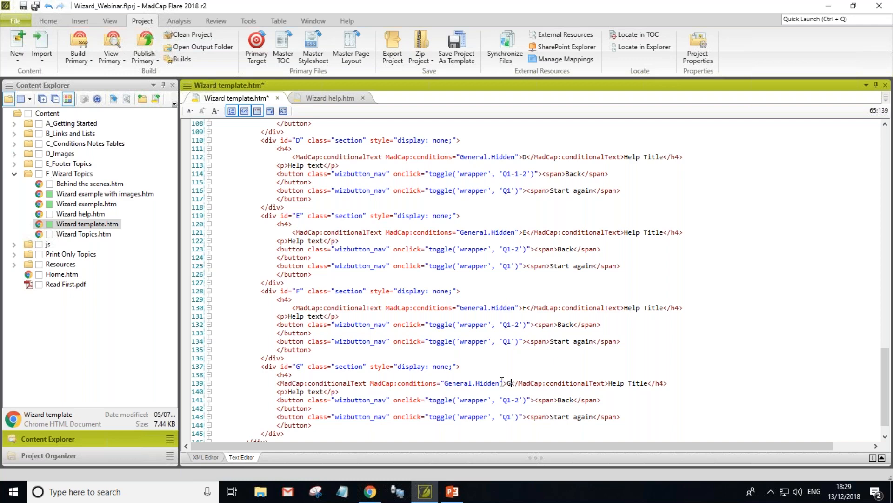
{"action": "left_click", "coordinate": [21, 6]}
Step: Relabel the Yes and No buttons in the Q1 section as Run and Hide
{"action": "scroll", "coordinate": [596, 356], "scroll_direction": "up", "scroll_amount": 20}
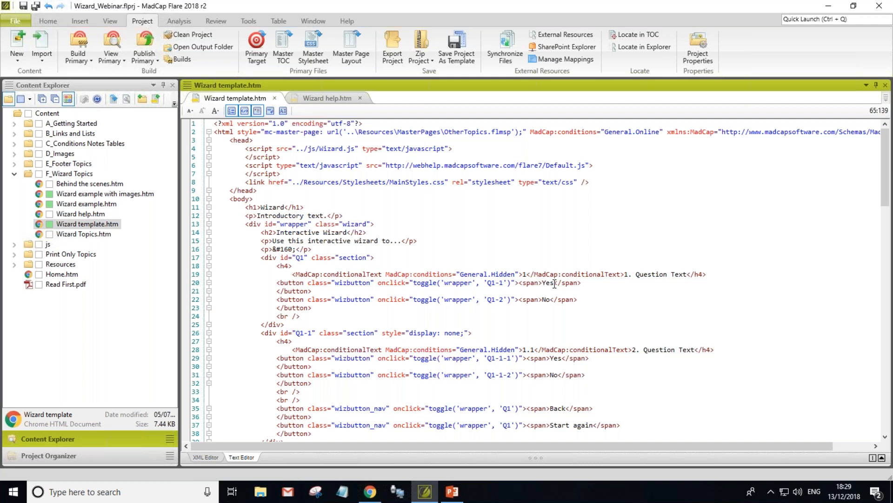
{"action": "left_click", "coordinate": [555, 283]}
{"action": "key", "text": "BackSpace"}
{"action": "key", "text": "BackSpace"}
{"action": "key", "text": "BackSpace"}
{"action": "type", "text": "Run"}
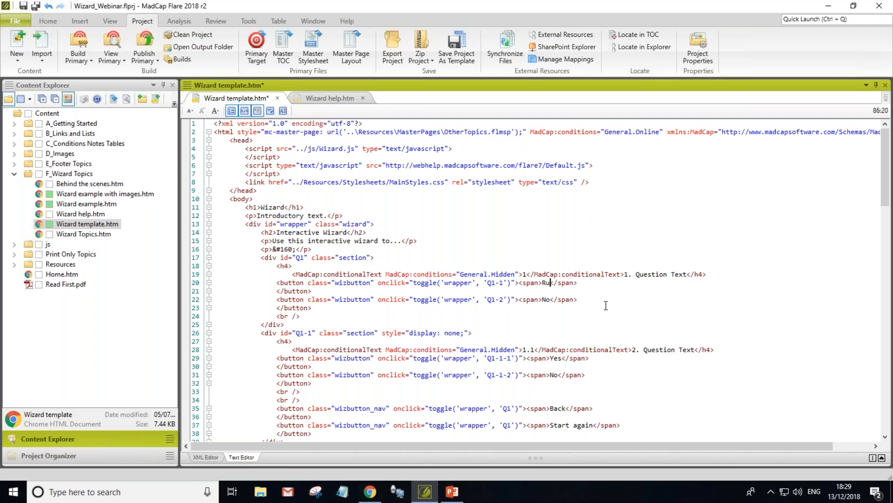
{"action": "left_click", "coordinate": [550, 299]}
{"action": "key", "text": "BackSpace"}
{"action": "type", "text": "Hide"}
Step: Check the Q1.1 answers in the PowerPoint flow chart and relabel the Q1-1 section's buttons as Keep running and Give in
{"action": "key", "text": "alt+Tab"}
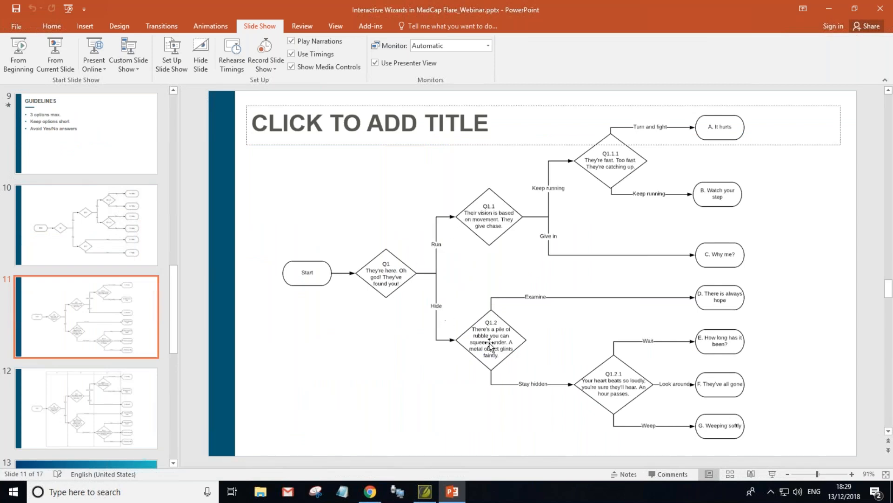
{"action": "key", "text": "alt+Tab"}
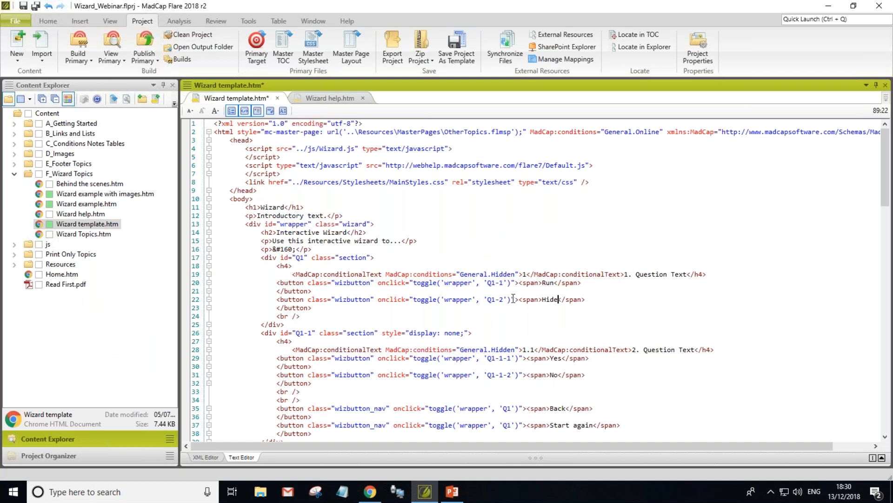
{"action": "scroll", "coordinate": [467, 332], "scroll_direction": "down", "scroll_amount": 1}
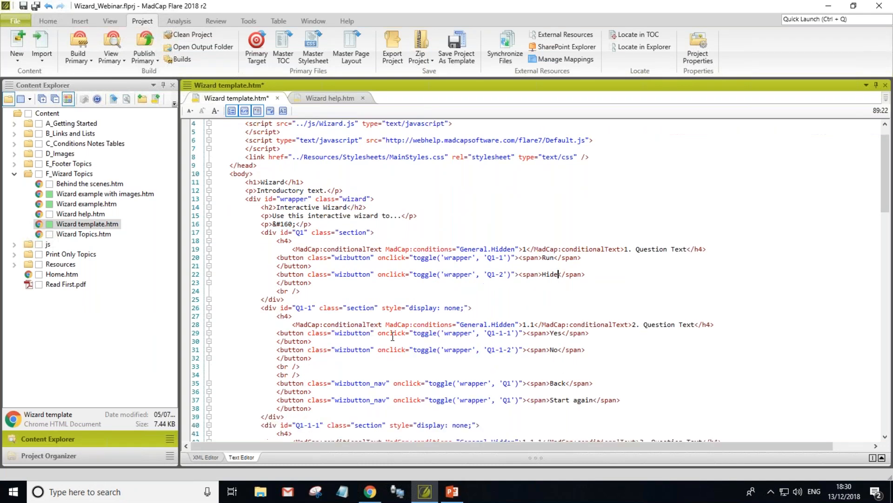
{"action": "key", "text": "alt+Tab"}
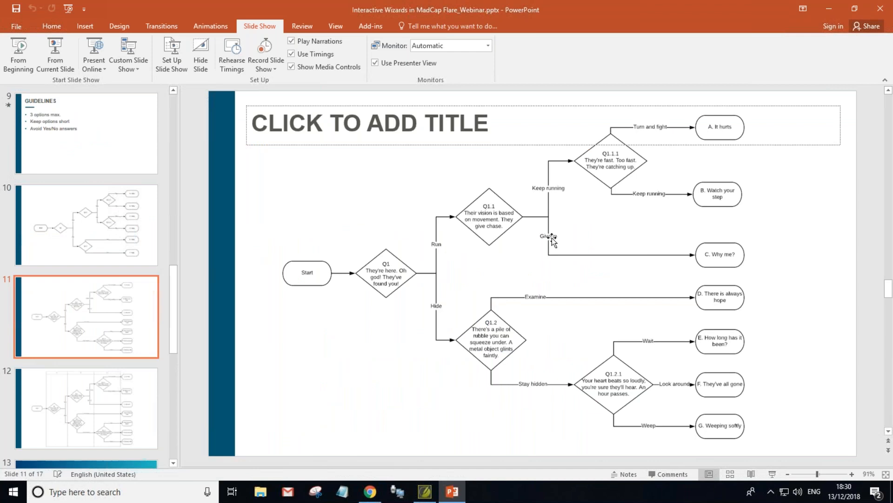
{"action": "key", "text": "alt+Tab"}
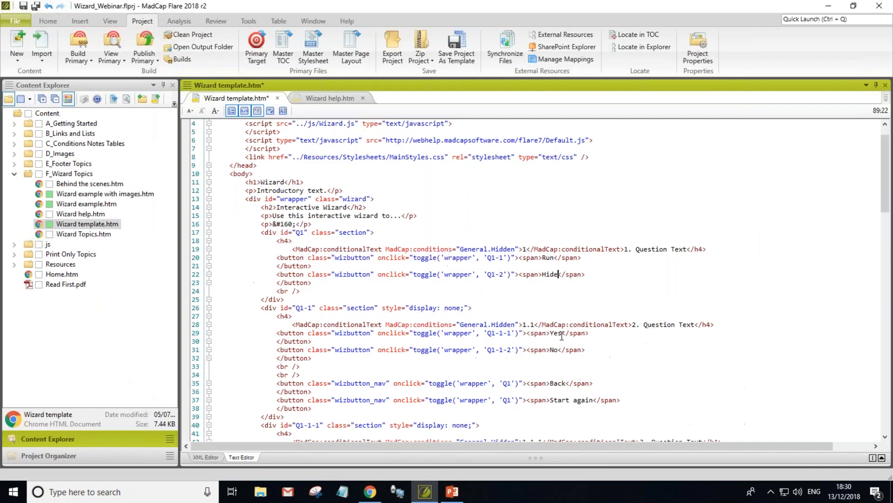
{"action": "key", "text": "BackSpace"}
{"action": "key", "text": "BackSpace"}
{"action": "key", "text": "BackSpace"}
{"action": "type", "text": "Keep running"}
{"action": "left_click", "coordinate": [559, 351]}
{"action": "key", "text": "BackSpace"}
{"action": "key", "text": "BackSpace"}
{"action": "type", "text": "Give in"}
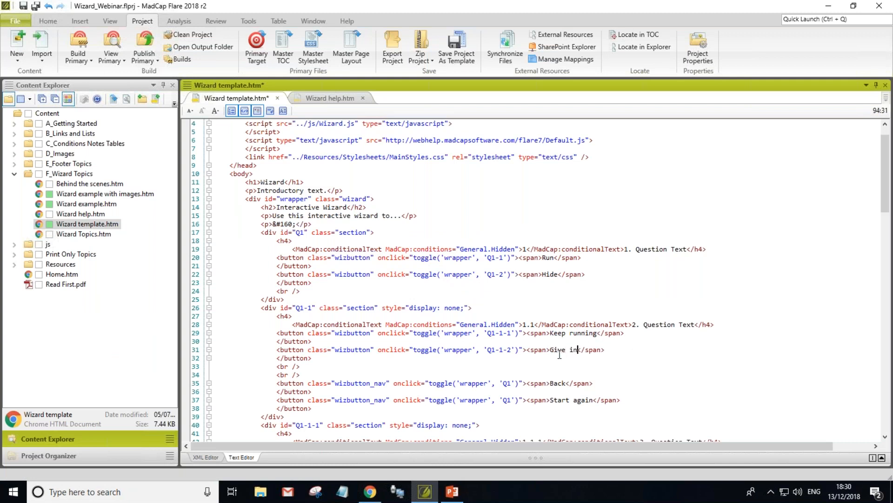
Step: Replace the Give in button's Q1-1-2 toggle target with the help item that answer leads to in the PowerPoint flow chart
{"action": "key", "text": "alt+Tab"}
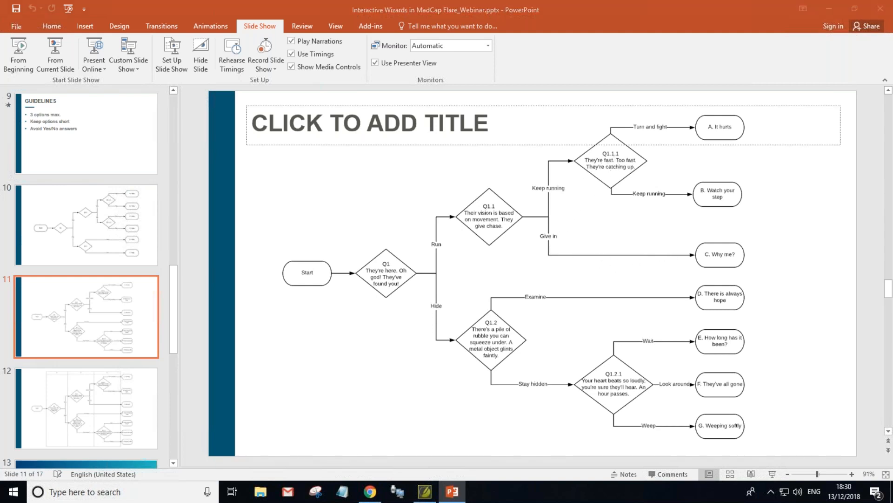
{"action": "key", "text": "alt+Tab"}
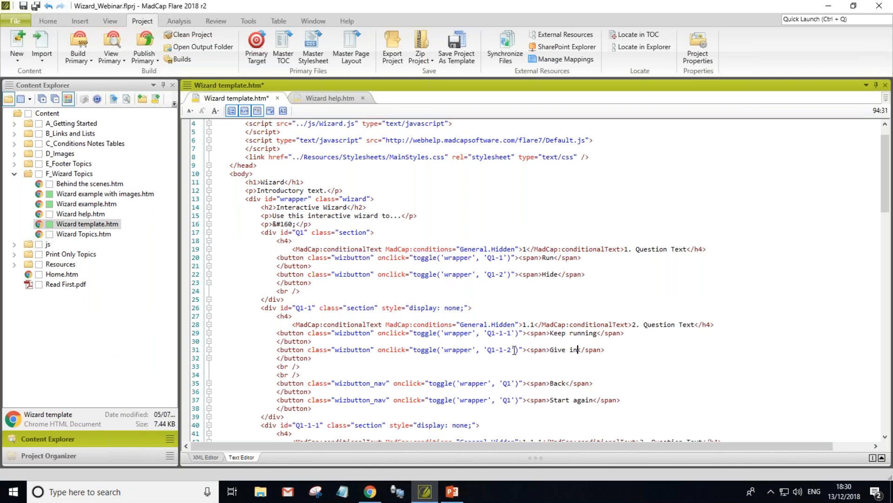
{"action": "left_click", "coordinate": [513, 350]}
{"action": "key", "text": "BackSpace"}
{"action": "key", "text": "BackSpace"}
{"action": "key", "text": "BackSpace"}
{"action": "key", "text": "BackSpace"}
{"action": "key", "text": "BackSpace"}
{"action": "key", "text": "BackSpace"}
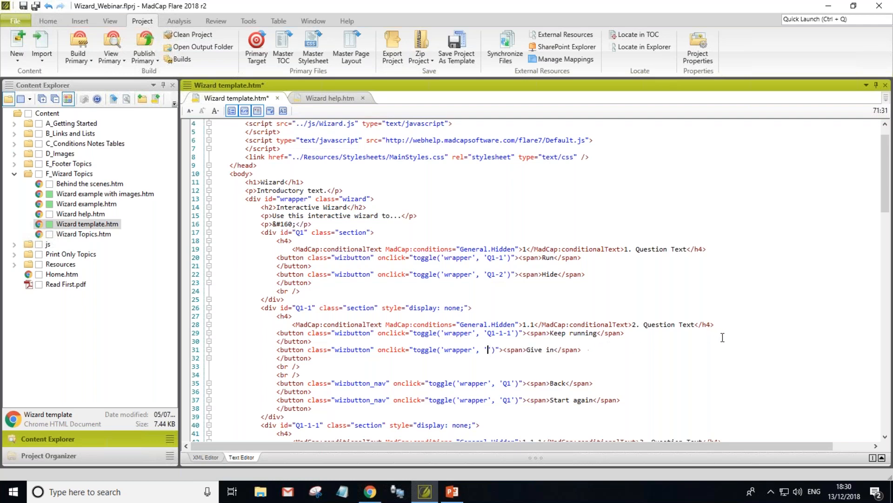
{"action": "type", "text": "Q"}
Step: Set the Q1-2-1 section's Back button target to Q1-2, check it against the PowerPoint flow chart, and save the template
{"action": "left_click", "coordinate": [564, 383]}
{"action": "scroll", "coordinate": [553, 402], "scroll_direction": "down", "scroll_amount": 7}
{"action": "scroll", "coordinate": [553, 403], "scroll_direction": "down", "scroll_amount": 8}
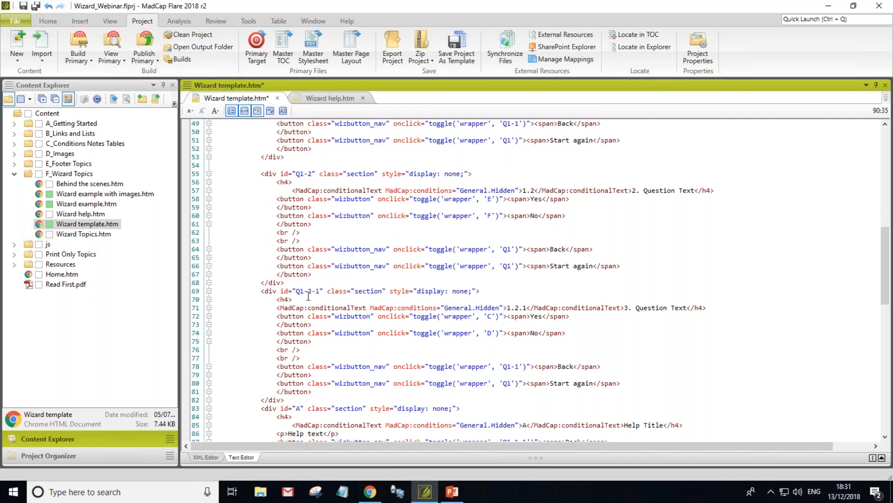
{"action": "left_click", "coordinate": [520, 368]}
{"action": "key", "text": "BackSpace"}
{"action": "type", "text": "2"}
{"action": "key", "text": "alt+Tab"}
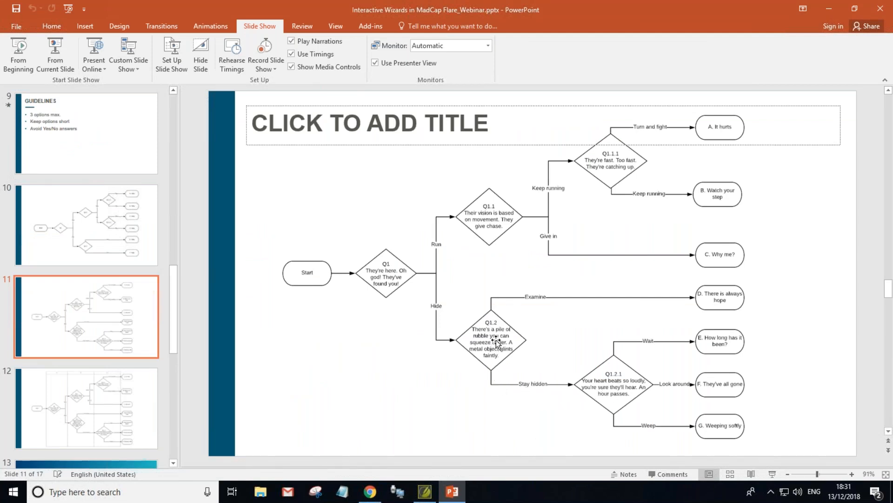
{"action": "key", "text": "alt+Tab"}
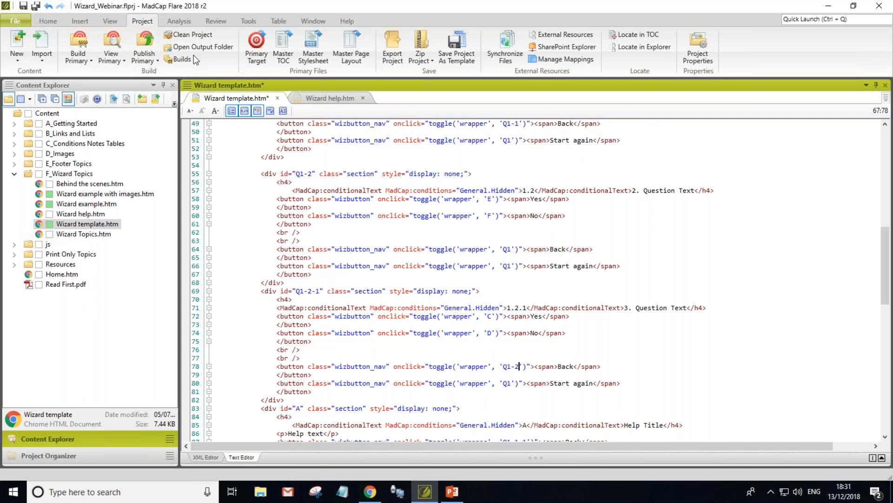
{"action": "left_click", "coordinate": [24, 6]}
Step: In the XML Editor view, replace the first question's placeholder with "They're here. Oh God. They've found you!", following the PowerPoint flow chart
{"action": "left_click", "coordinate": [206, 457]}
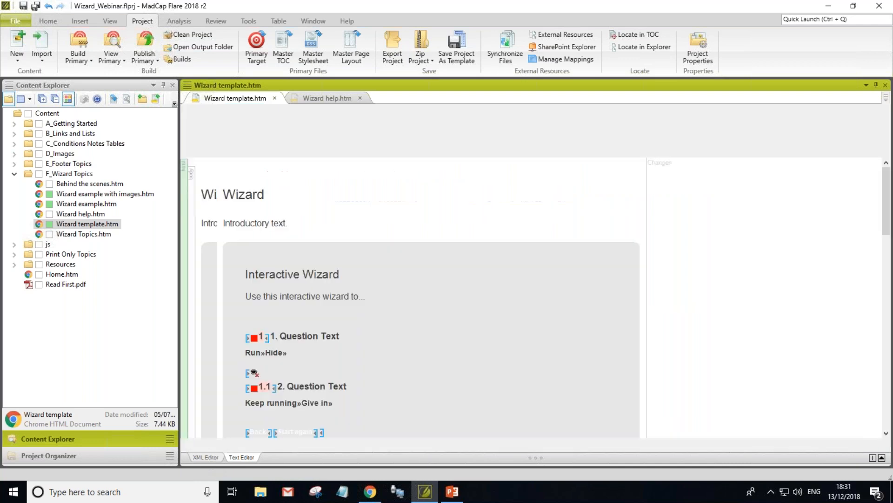
{"action": "scroll", "coordinate": [446, 328], "scroll_direction": "down", "scroll_amount": 3}
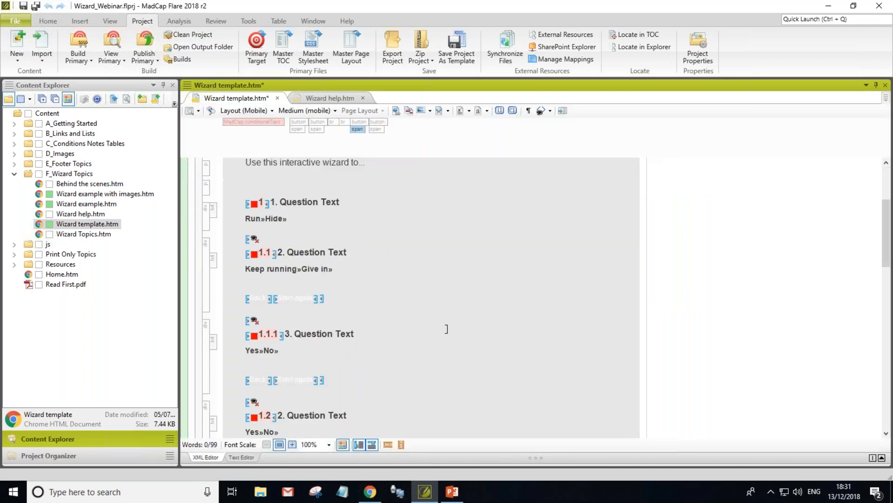
{"action": "left_click", "coordinate": [339, 201]}
{"action": "left_click_drag", "start_coordinate": [340, 202], "coordinate": [313, 201]}
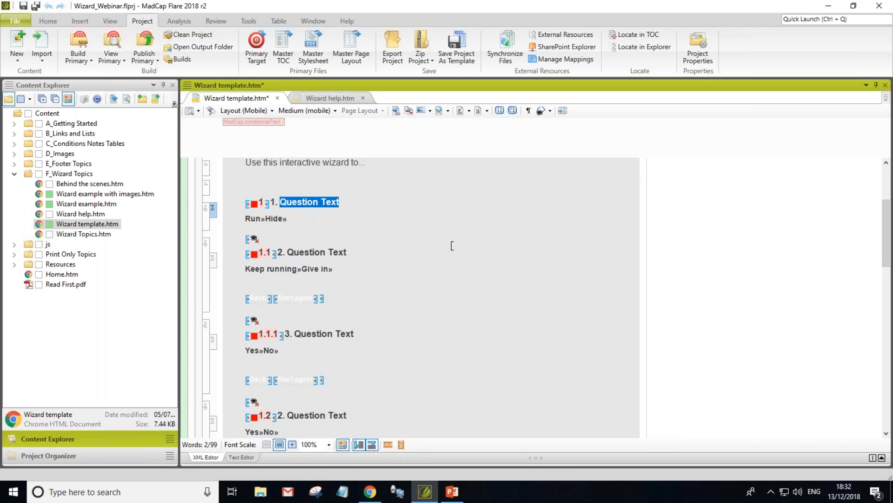
{"action": "key", "text": "alt+Tab"}
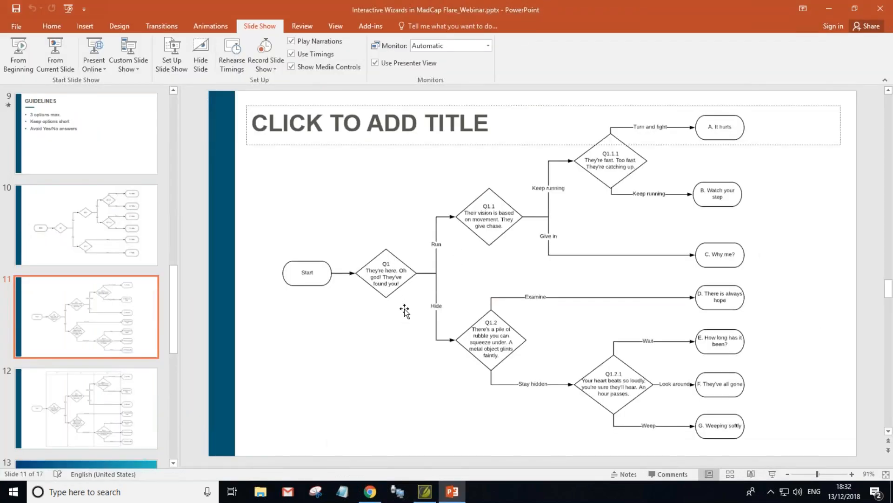
{"action": "key", "text": "alt+Tab"}
{"action": "type", "text": "They're here."}
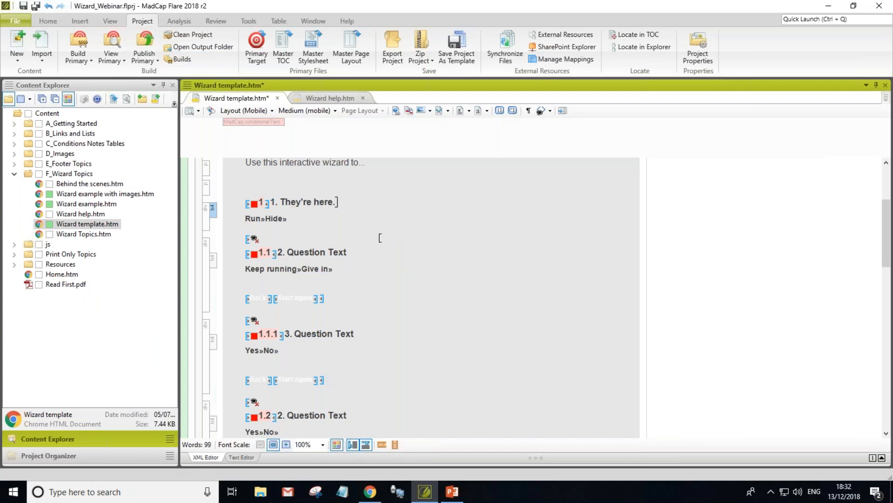
{"action": "type", "text": " Oh God. They've foun"}
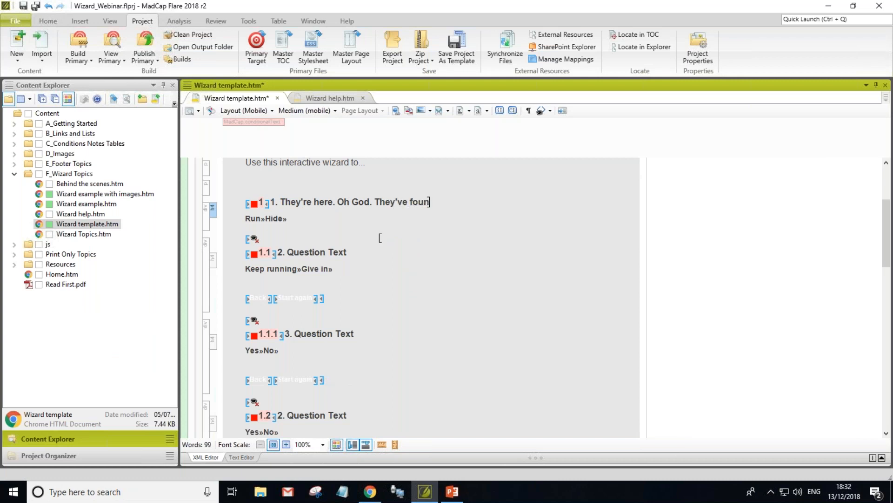
{"action": "type", "text": "d you!"}
Step: Add a paragraph reading "Example text." below the first question and save the template
{"action": "key", "text": "Return"}
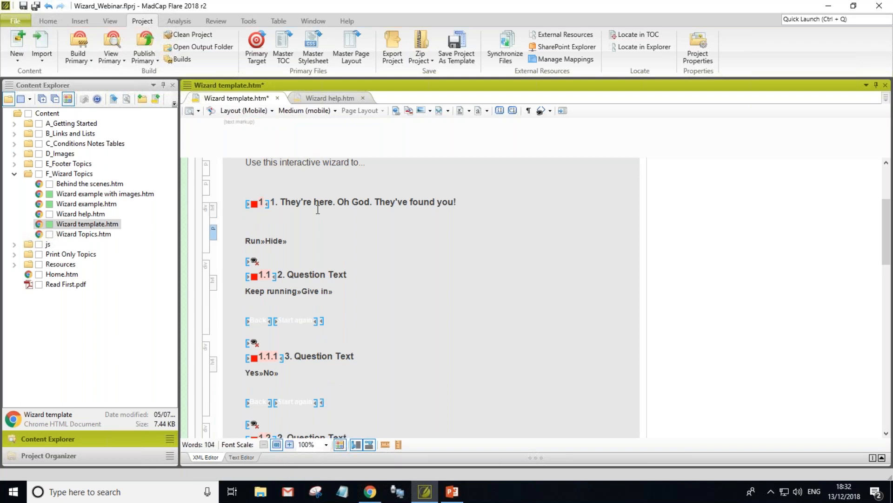
{"action": "type", "text": "Example text."}
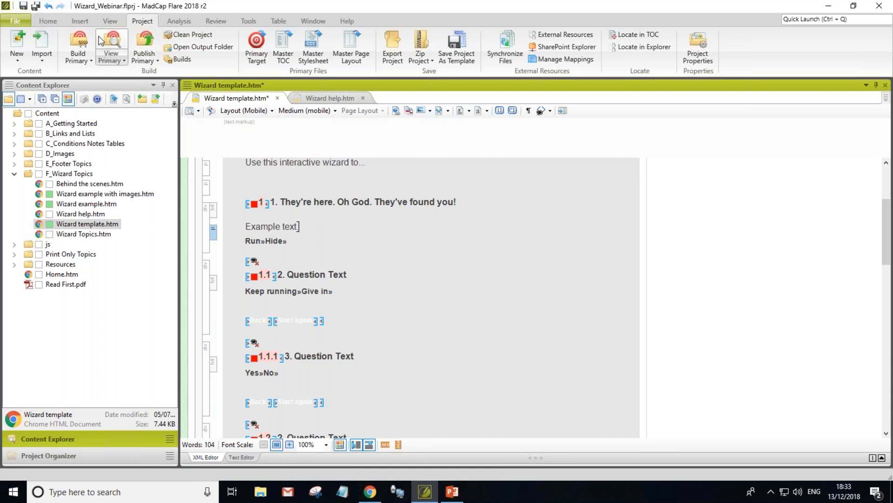
{"action": "left_click", "coordinate": [35, 7]}
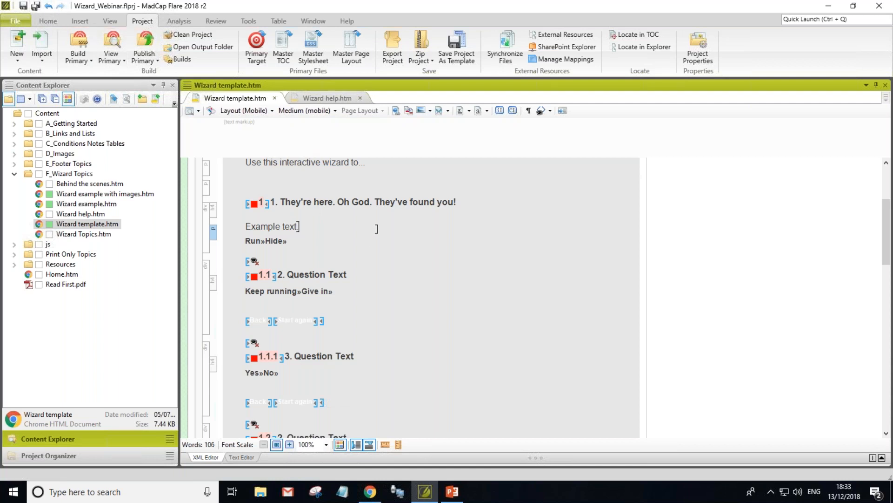
Step: Preview the wizard template in an enlarged window, test the Run and Back buttons, and close the preview
{"action": "left_click", "coordinate": [189, 111]}
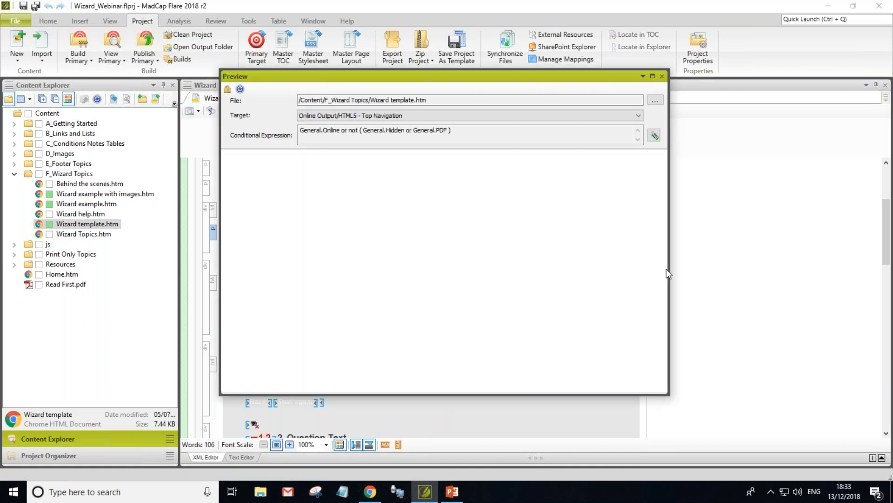
{"action": "left_click_drag", "start_coordinate": [669, 269], "coordinate": [743, 266]}
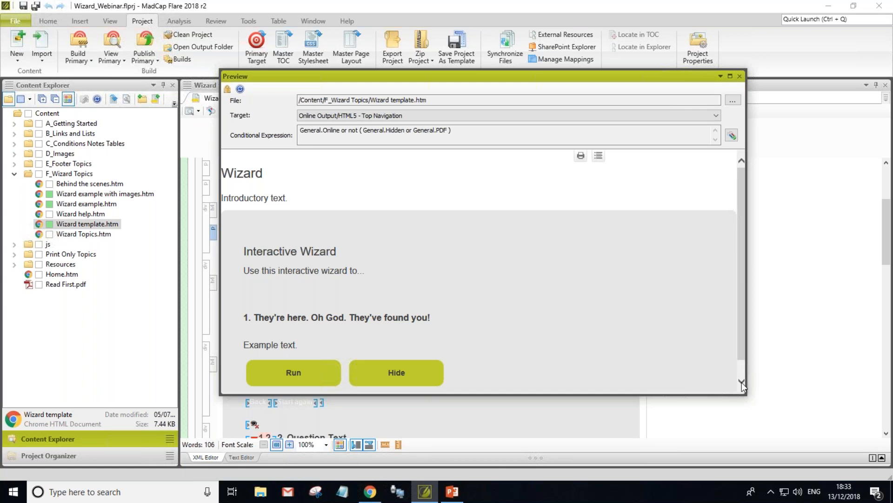
{"action": "left_click_drag", "start_coordinate": [728, 395], "coordinate": [720, 427]}
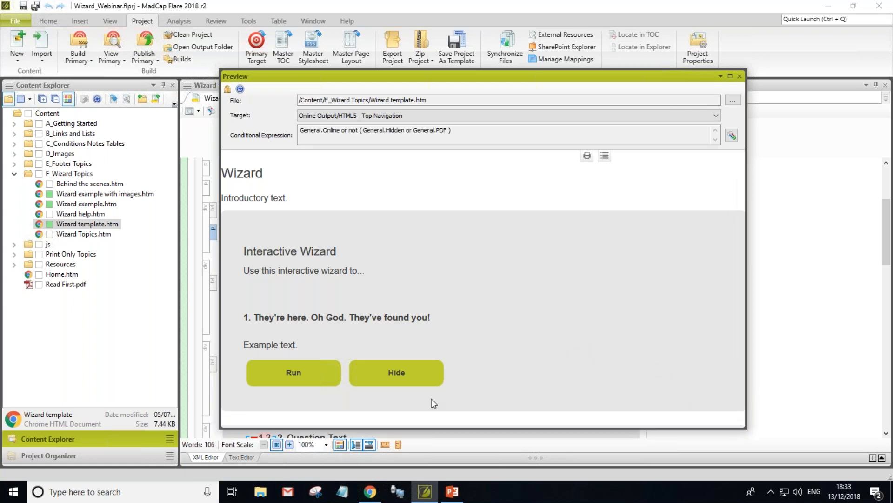
{"action": "left_click", "coordinate": [323, 367]}
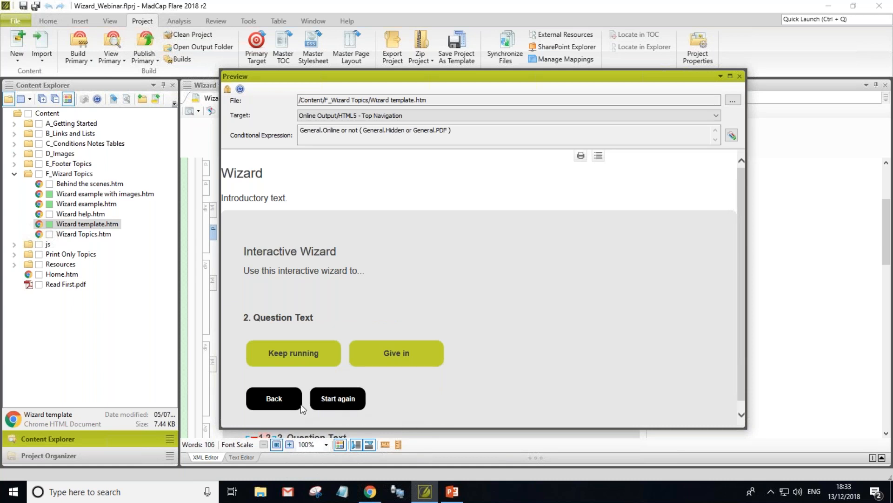
{"action": "left_click", "coordinate": [284, 403]}
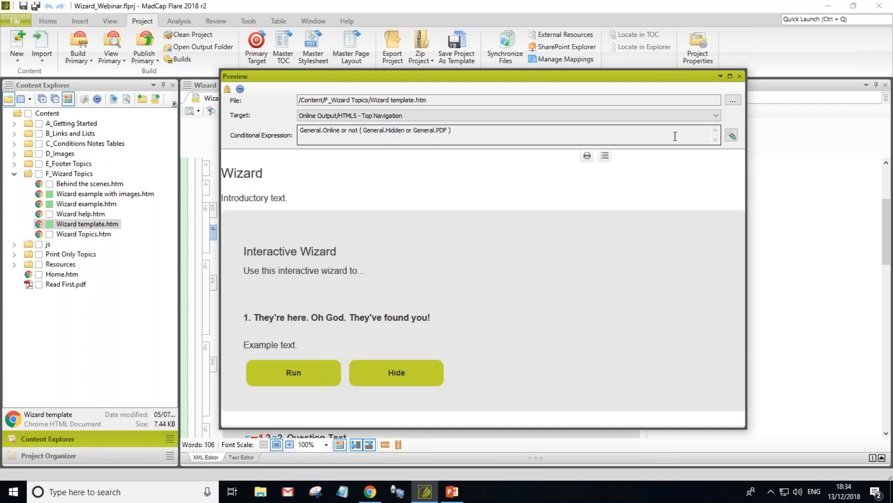
{"action": "left_click", "coordinate": [740, 77]}
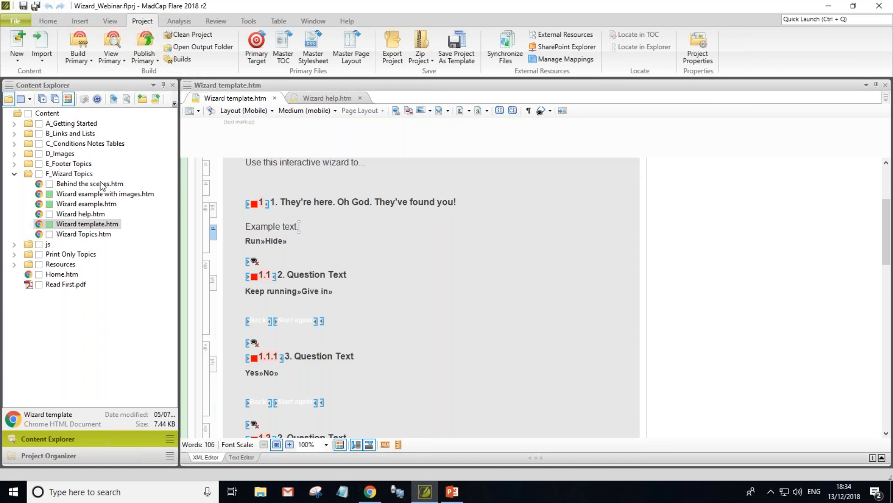
Step: Open the Behind the scenes.htm topic to read which elements a wizard needs
{"action": "double_click", "coordinate": [99, 185]}
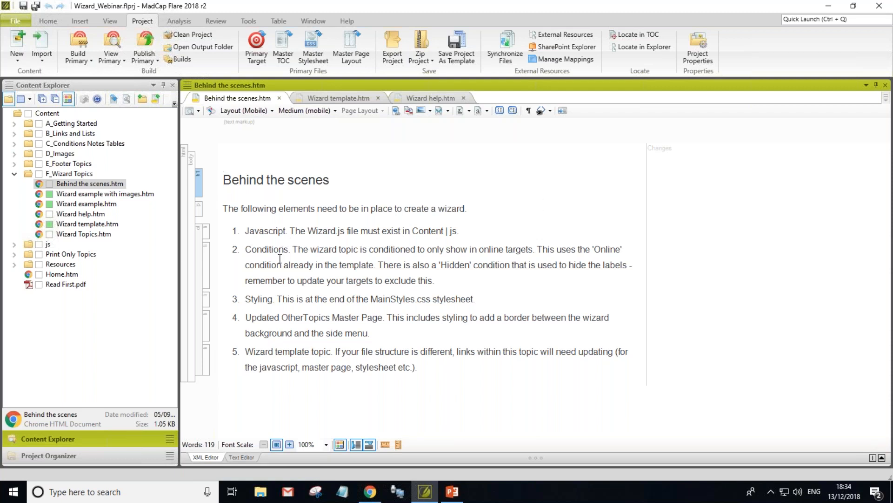
Step: Locate Wizard.js in the js folder, and open MainStyles.css from the Stylesheets resources in the internal text editor
{"action": "left_click", "coordinate": [14, 245]}
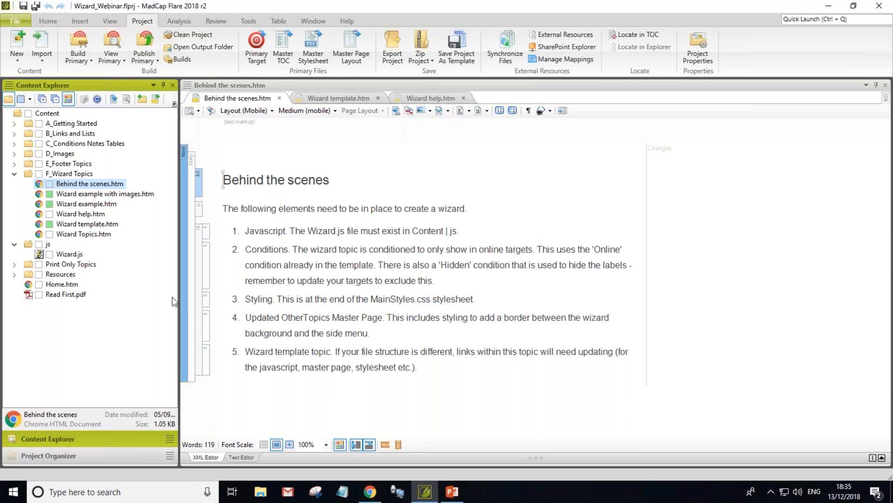
{"action": "left_click", "coordinate": [14, 275]}
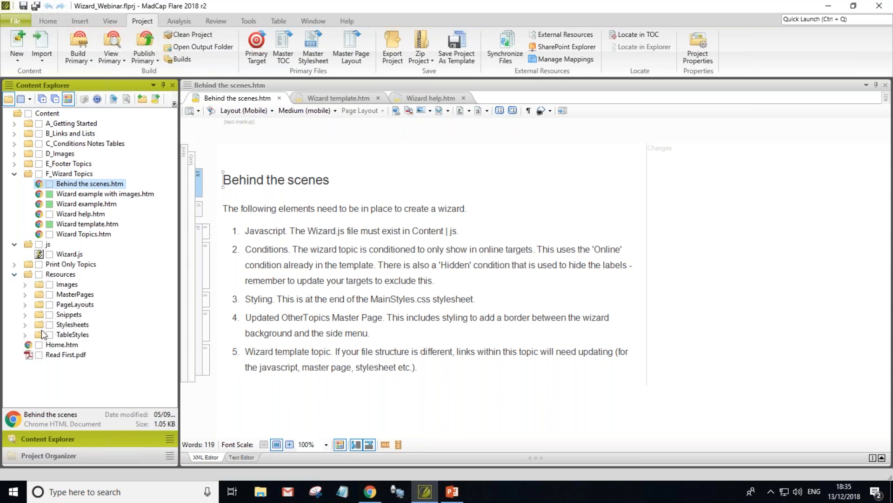
{"action": "left_click", "coordinate": [24, 325]}
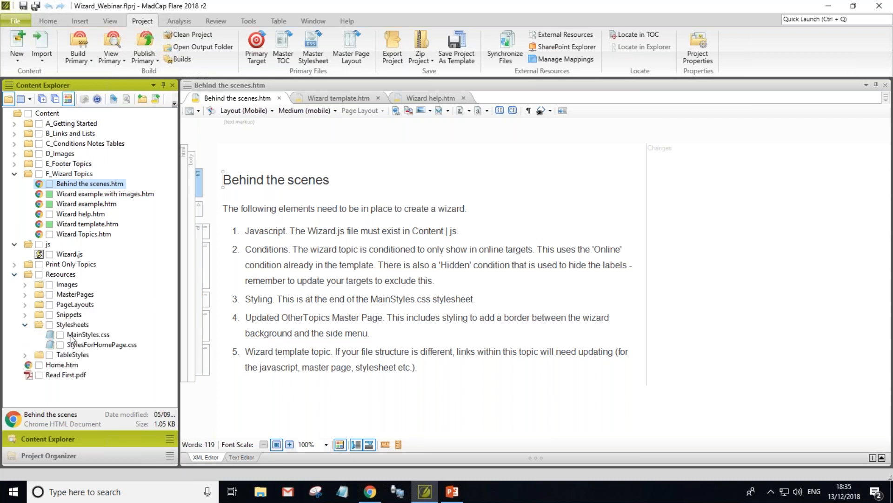
{"action": "left_click", "coordinate": [71, 336]}
{"action": "right_click", "coordinate": [71, 336]}
{"action": "mouse_move", "coordinate": [135, 330]}
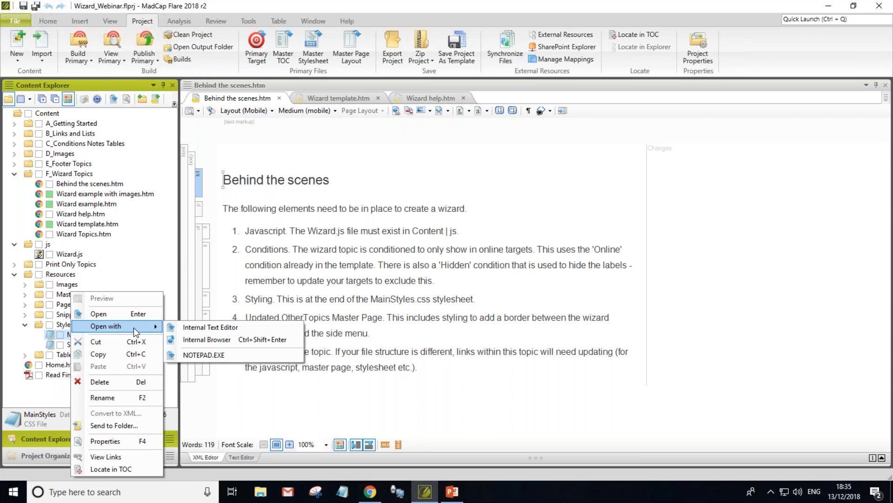
{"action": "left_click", "coordinate": [205, 327]}
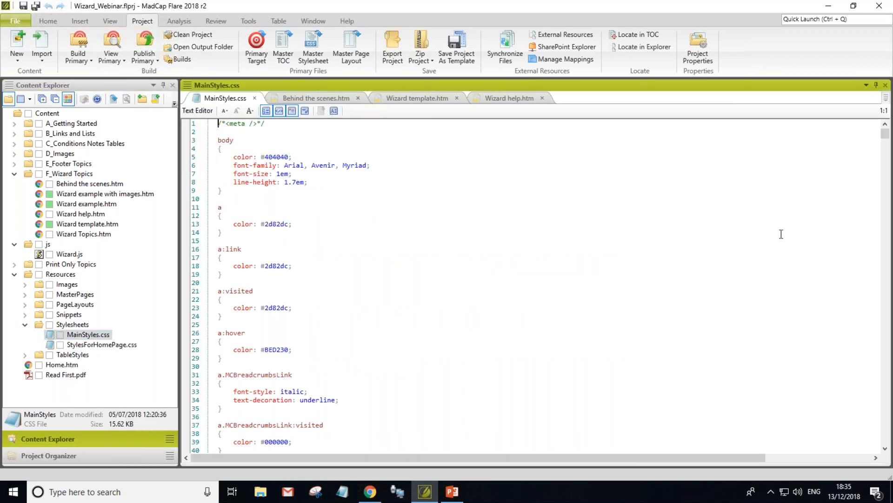
Step: Examine the wizard styles near the end of MainStyles.css, including the div.wizard, wizbutton and wizbutton_long rules and the button background colour
{"action": "scroll", "coordinate": [796, 253], "scroll_direction": "down", "scroll_amount": 5}
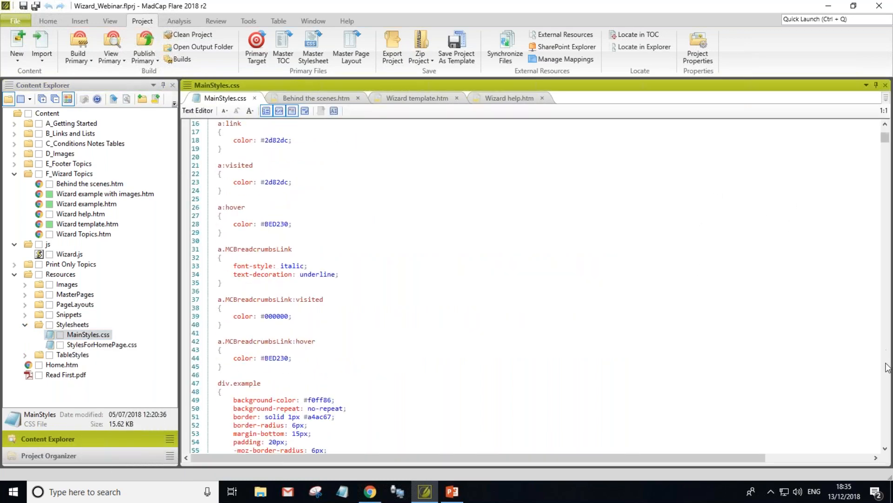
{"action": "scroll", "coordinate": [888, 368], "scroll_direction": "down", "scroll_amount": 20}
{"action": "scroll", "coordinate": [888, 372], "scroll_direction": "down", "scroll_amount": 20}
{"action": "scroll", "coordinate": [888, 360], "scroll_direction": "down", "scroll_amount": 20}
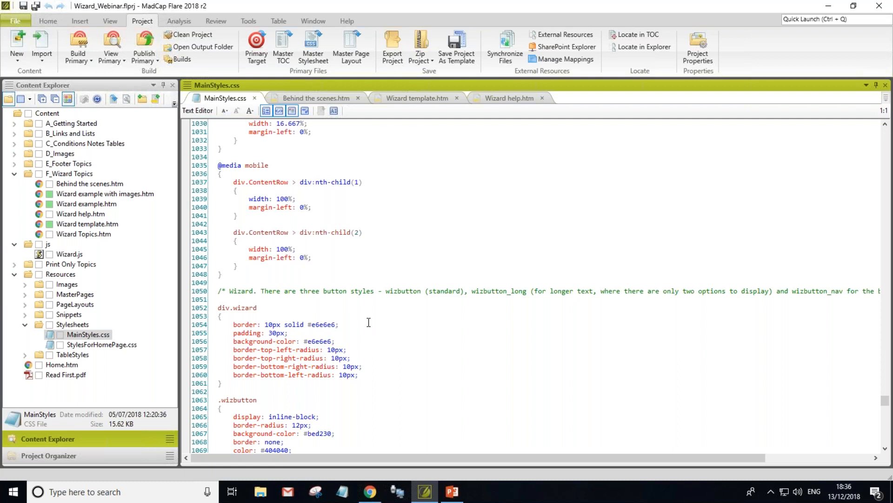
{"action": "scroll", "coordinate": [408, 342], "scroll_direction": "down", "scroll_amount": 1}
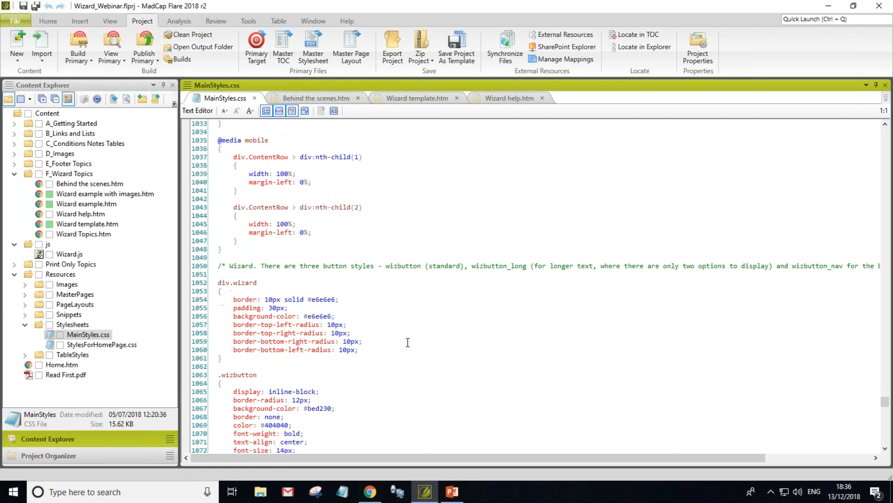
{"action": "scroll", "coordinate": [408, 342], "scroll_direction": "down", "scroll_amount": 4}
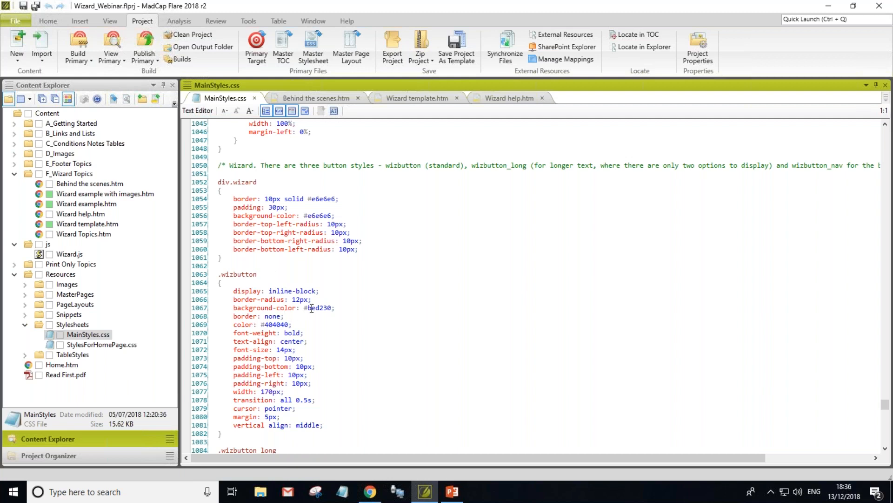
{"action": "left_click_drag", "start_coordinate": [307, 308], "coordinate": [333, 308]}
{"action": "scroll", "coordinate": [386, 336], "scroll_direction": "down", "scroll_amount": 6}
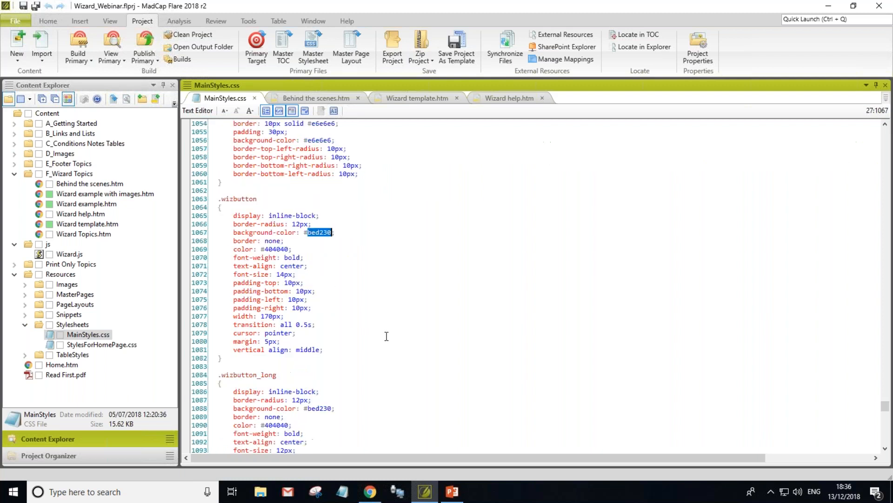
{"action": "scroll", "coordinate": [386, 336], "scroll_direction": "down", "scroll_amount": 1}
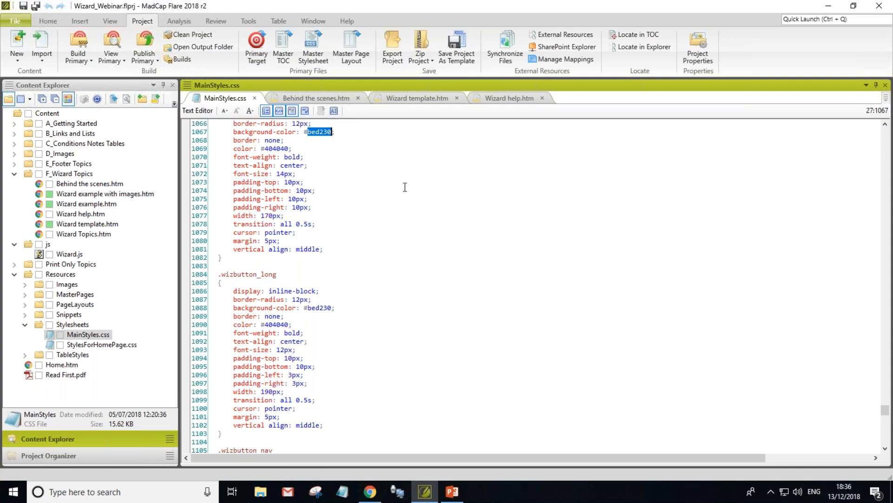
Step: In the code of Wizard template.htm, set the first question's button labels to "Run fast. REALLY fast" and "Hide in the nearby bushes", and save
{"action": "left_click", "coordinate": [410, 98]}
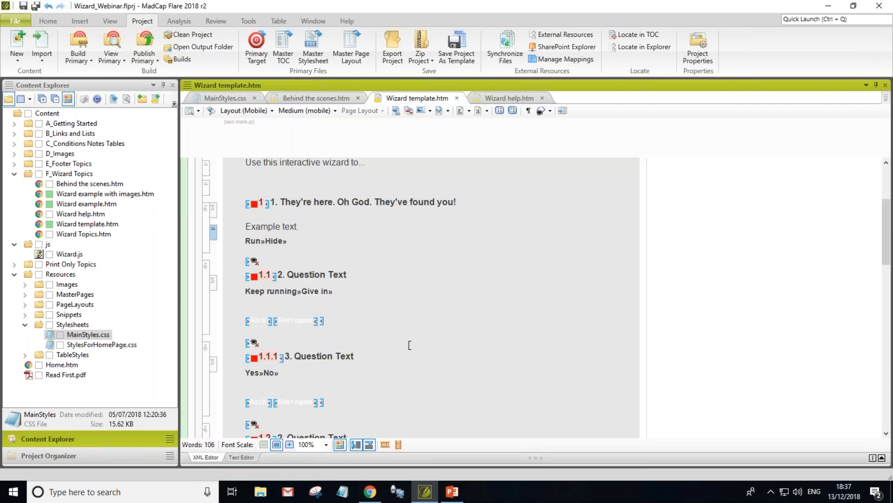
{"action": "left_click", "coordinate": [246, 458]}
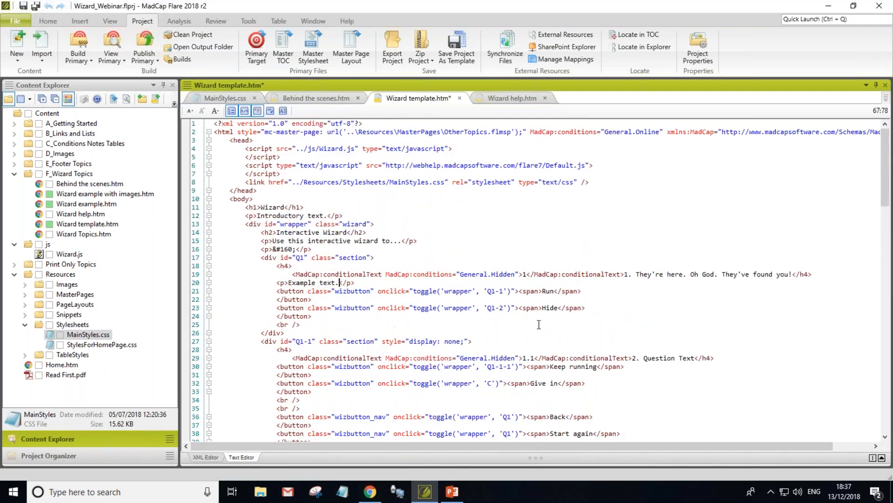
{"action": "left_click", "coordinate": [554, 291]}
{"action": "type", "text": "fast. REALLY fast"}
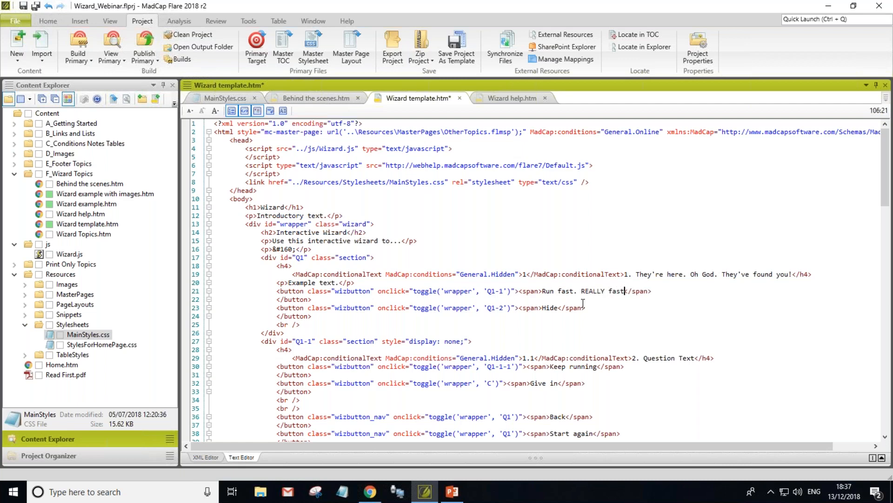
{"action": "left_click", "coordinate": [559, 307]}
{"action": "type", "text": "in the nearby bushes"}
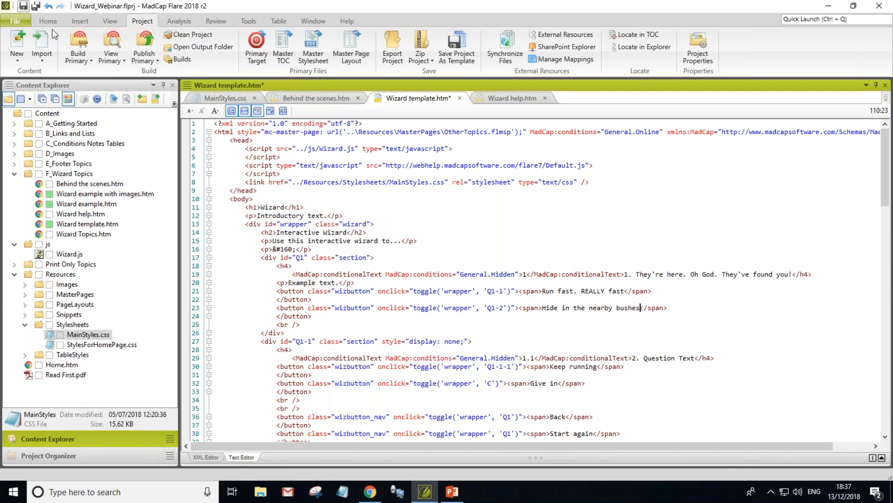
{"action": "key", "text": "ctrl+s"}
Step: Preview the wizard template to check how the longer labels fit the standard buttons, and close the preview
{"action": "left_click", "coordinate": [205, 456]}
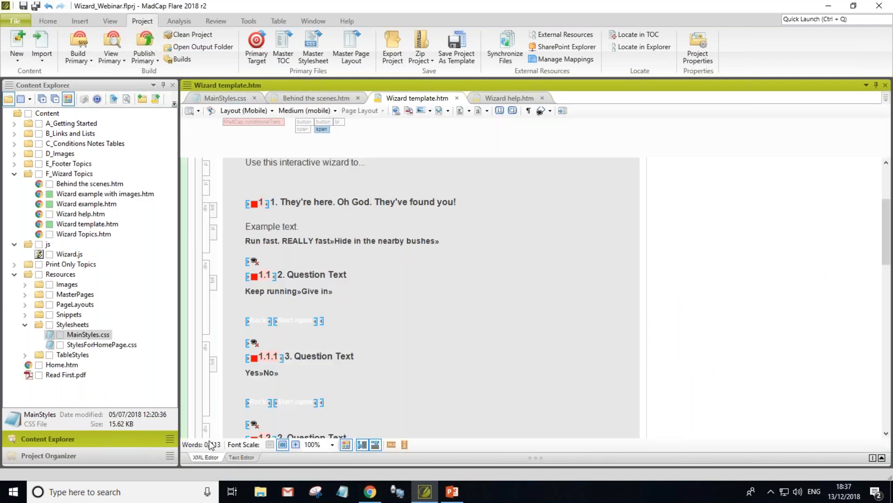
{"action": "left_click", "coordinate": [190, 111]}
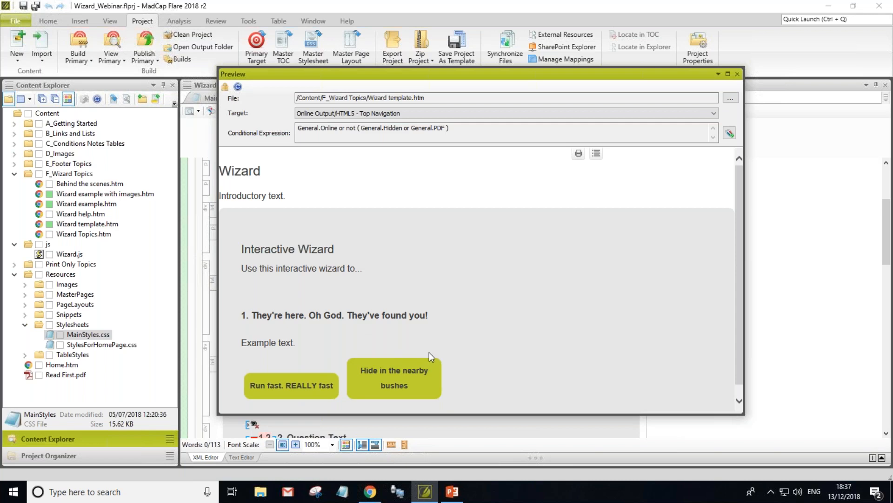
{"action": "left_click", "coordinate": [737, 75]}
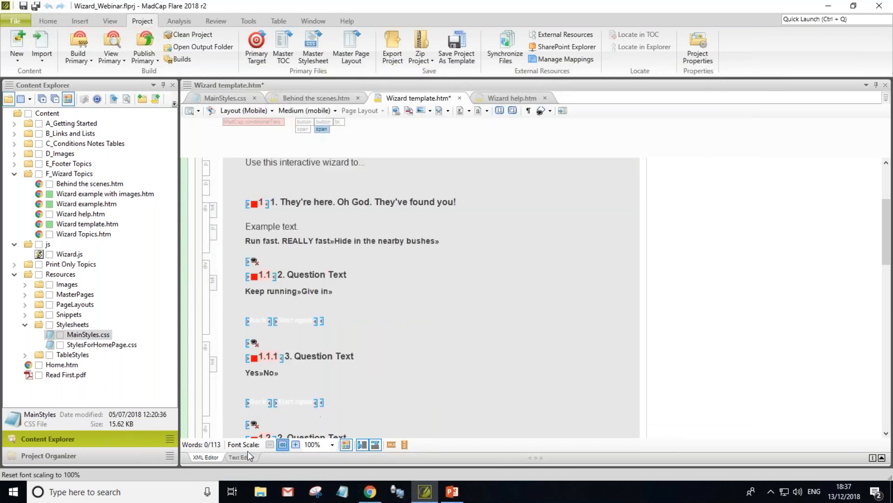
Step: In the template's code, change the class of both first-question buttons to wizbutton_long and save the topic
{"action": "left_click", "coordinate": [236, 458]}
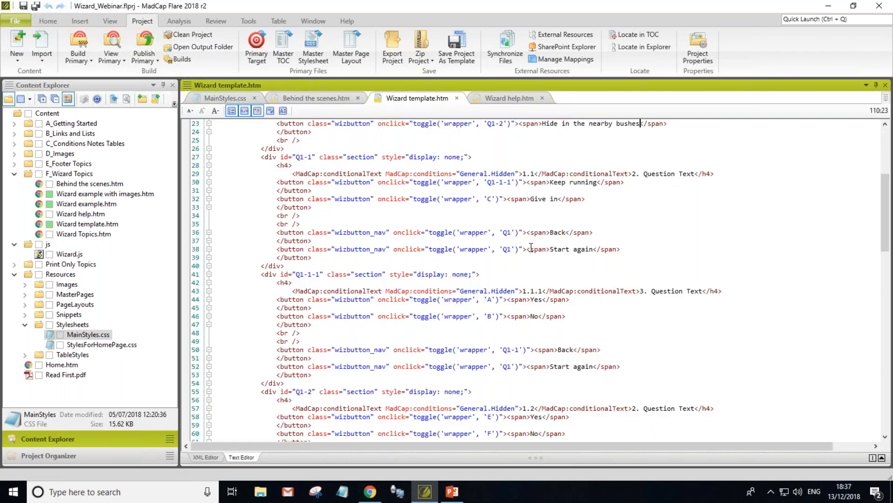
{"action": "scroll", "coordinate": [440, 166], "scroll_direction": "up", "scroll_amount": 2}
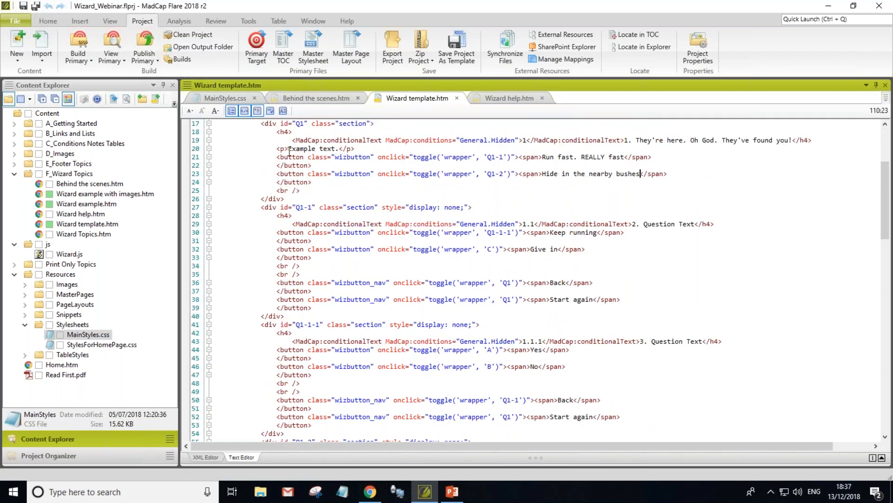
{"action": "left_click", "coordinate": [372, 156]}
{"action": "type", "text": "_long"}
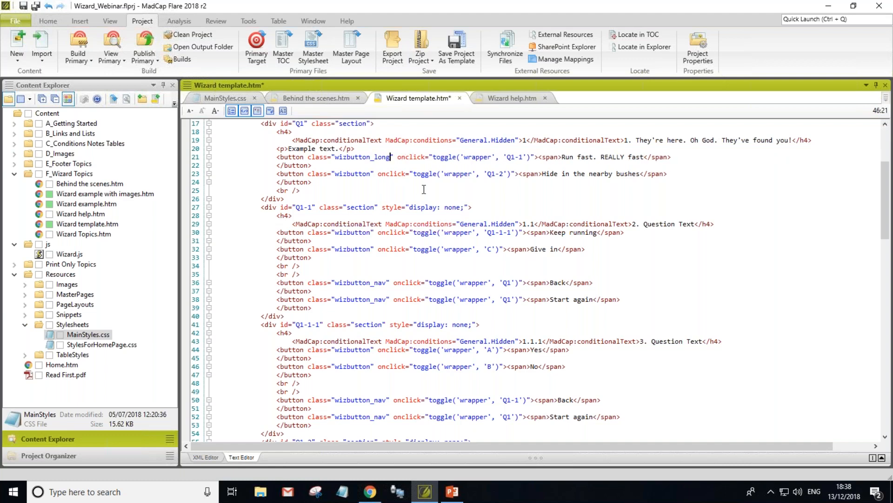
{"action": "left_click", "coordinate": [371, 175]}
{"action": "type", "text": "_long"}
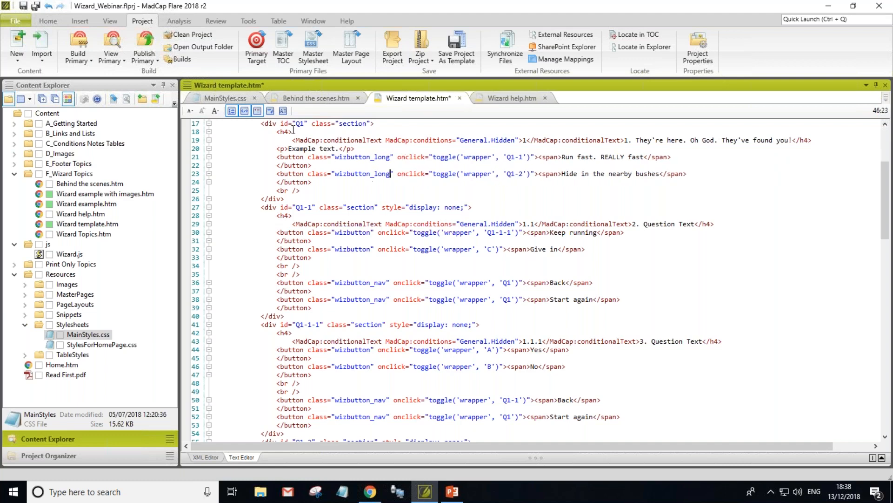
{"action": "left_click", "coordinate": [23, 6]}
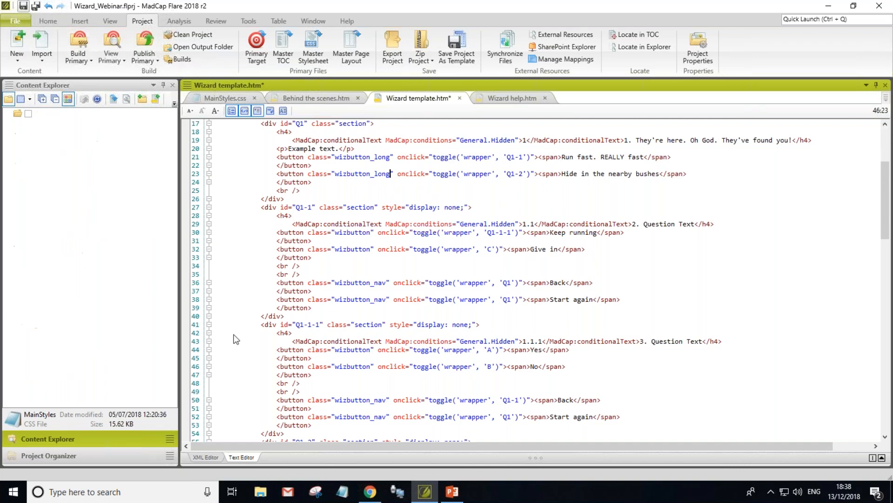
Step: Preview the template again to check the two long-style buttons, and close the preview
{"action": "left_click", "coordinate": [205, 457]}
{"action": "left_click", "coordinate": [189, 110]}
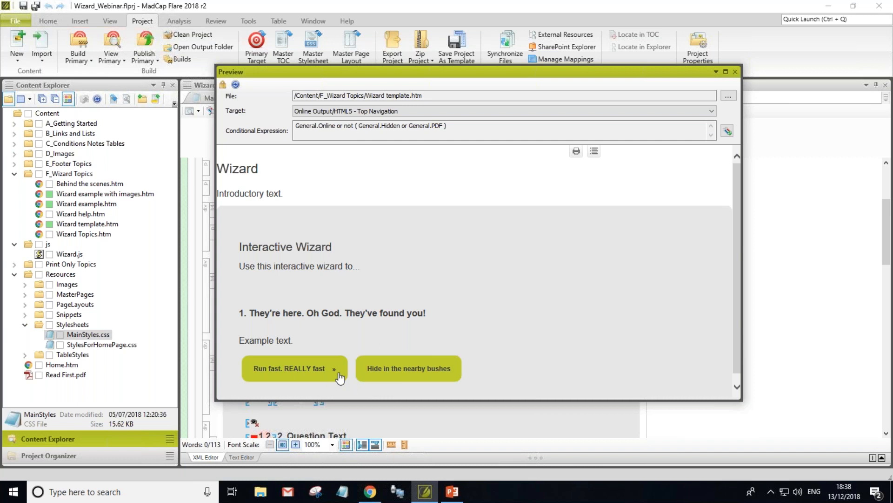
{"action": "left_click", "coordinate": [735, 72]}
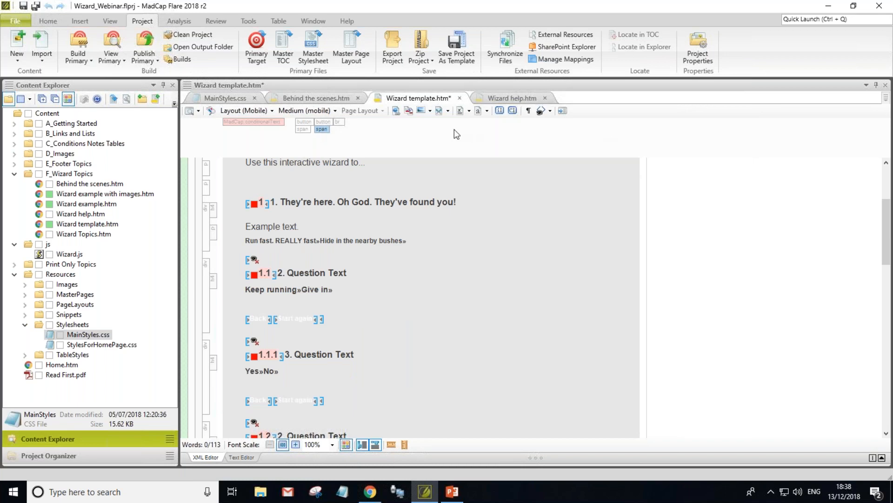
Step: Review the wizbutton_nav, hover and div.sideContentWizard rules in MainStyles.css, and look at the side menu border on the Wizard example page in Chrome
{"action": "left_click", "coordinate": [238, 99]}
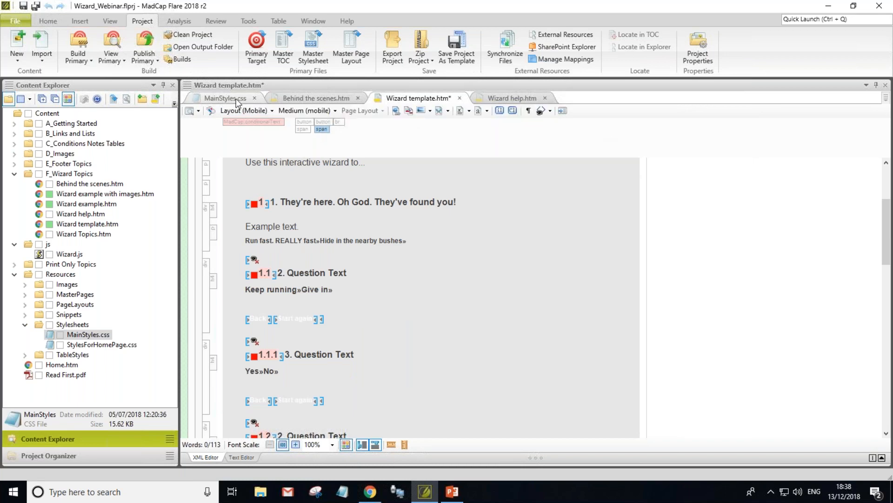
{"action": "scroll", "coordinate": [418, 368], "scroll_direction": "down", "scroll_amount": 6}
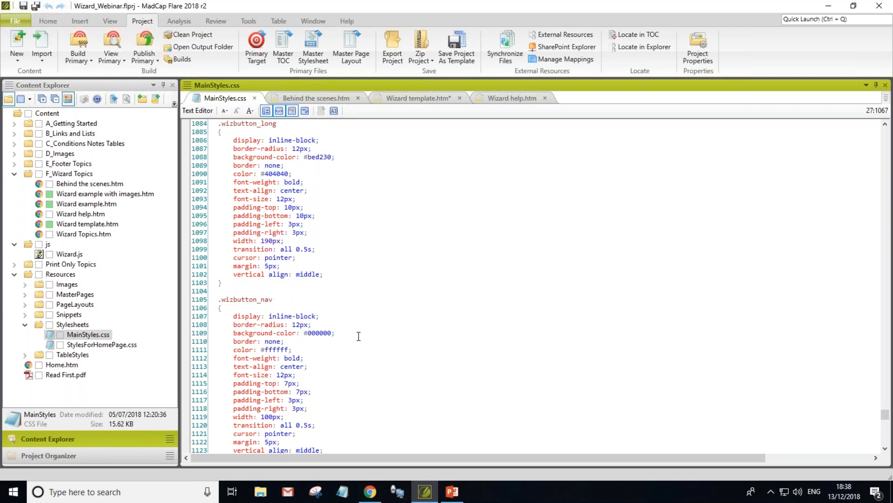
{"action": "scroll", "coordinate": [468, 335], "scroll_direction": "down", "scroll_amount": 5}
{"action": "scroll", "coordinate": [459, 319], "scroll_direction": "down", "scroll_amount": 8}
{"action": "scroll", "coordinate": [380, 268], "scroll_direction": "down", "scroll_amount": 2}
{"action": "scroll", "coordinate": [381, 268], "scroll_direction": "down", "scroll_amount": 7}
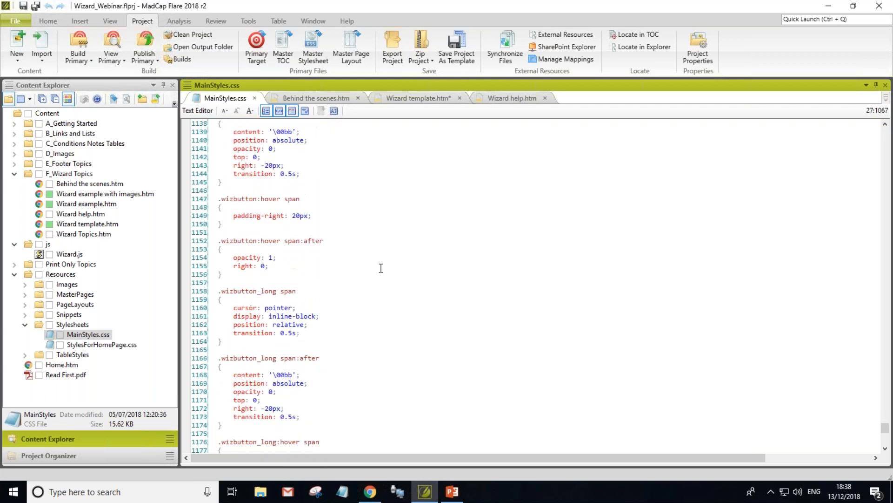
{"action": "scroll", "coordinate": [380, 272], "scroll_direction": "down", "scroll_amount": 5}
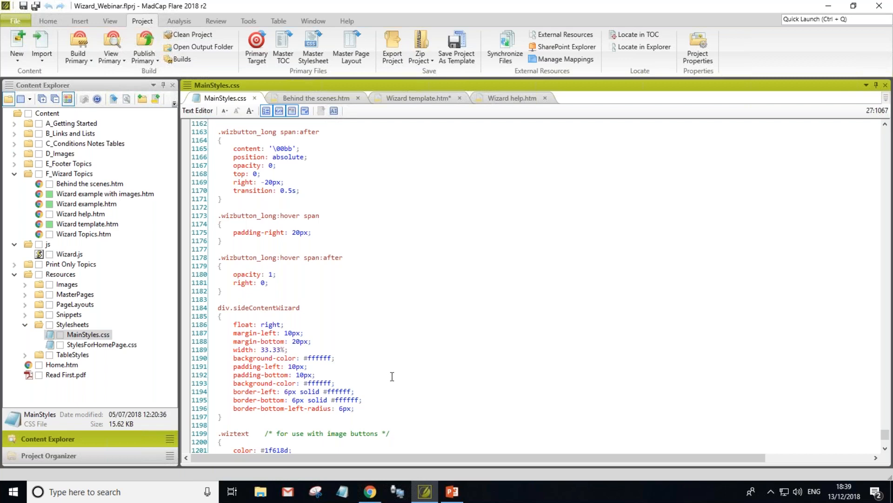
{"action": "left_click", "coordinate": [372, 492]}
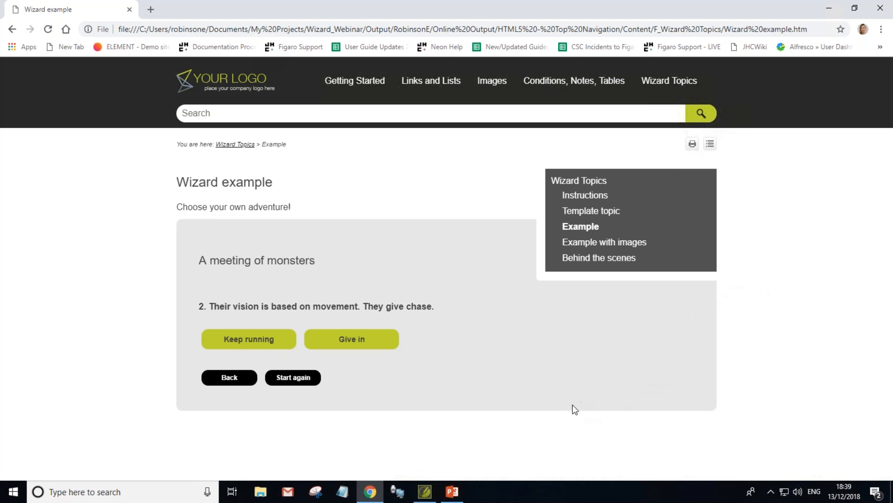
{"action": "left_click", "coordinate": [429, 493]}
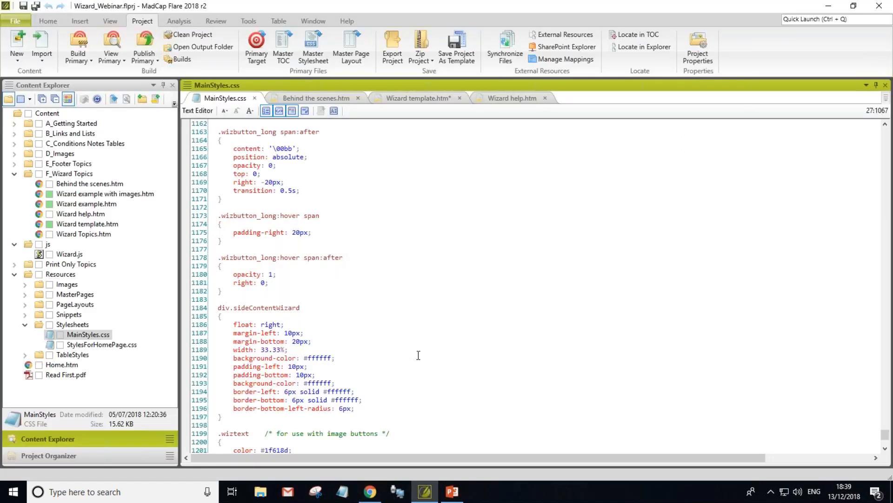
Step: Open the OtherTopics.flmsp master page in code view to examine its sideContentWizard div, and return to the matching rule in MainStyles.css
{"action": "left_click", "coordinate": [25, 294]}
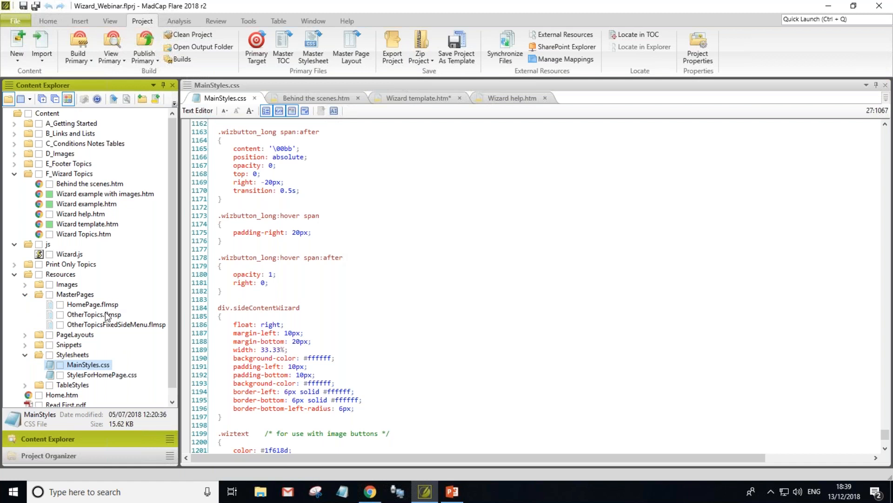
{"action": "left_click", "coordinate": [85, 316]}
{"action": "double_click", "coordinate": [86, 316]}
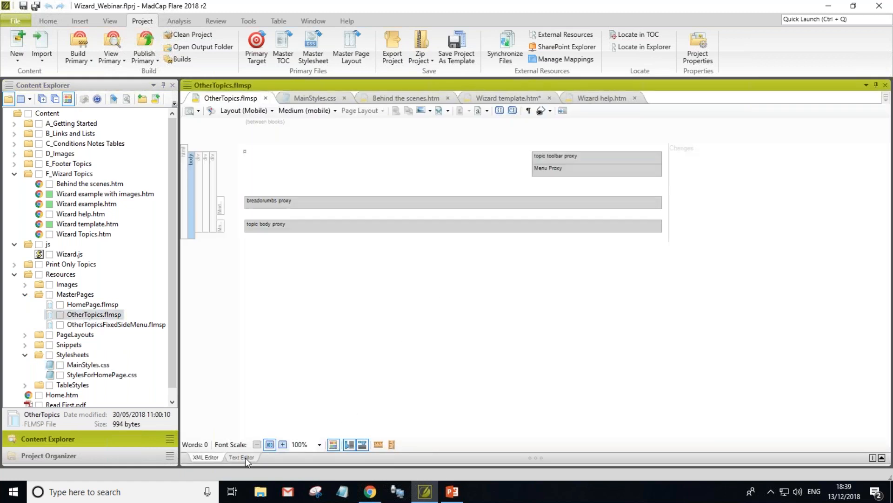
{"action": "left_click", "coordinate": [245, 457]}
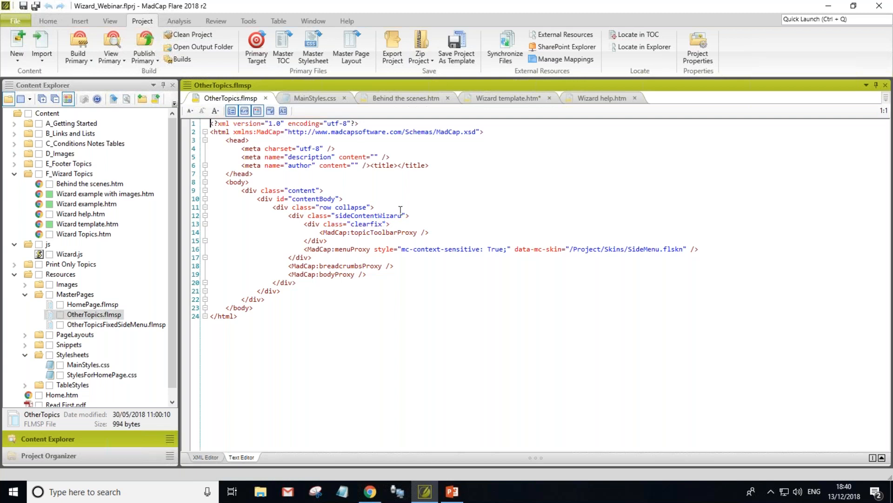
{"action": "left_click", "coordinate": [325, 98]}
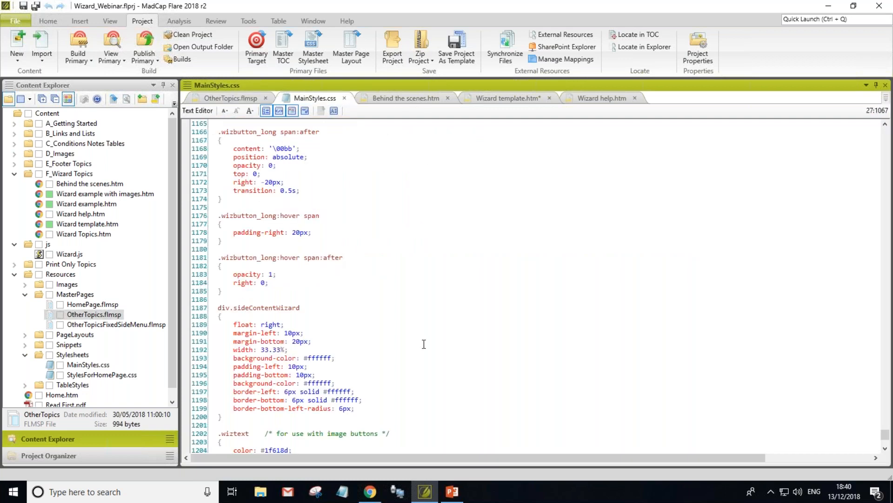
Step: Examine the wiztext and img.wiz rules ending MainStyles.css, and try the Run image button on the Example with images page in Chrome
{"action": "scroll", "coordinate": [424, 344], "scroll_direction": "down", "scroll_amount": 4}
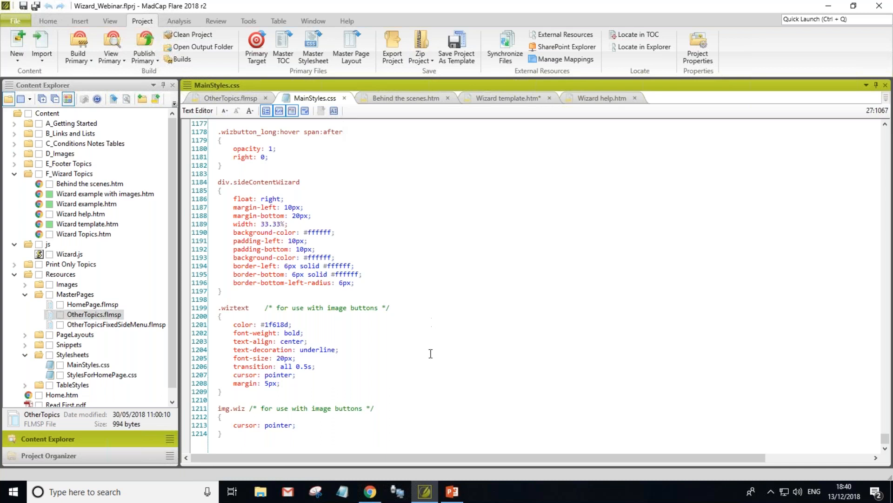
{"action": "left_click", "coordinate": [375, 493]}
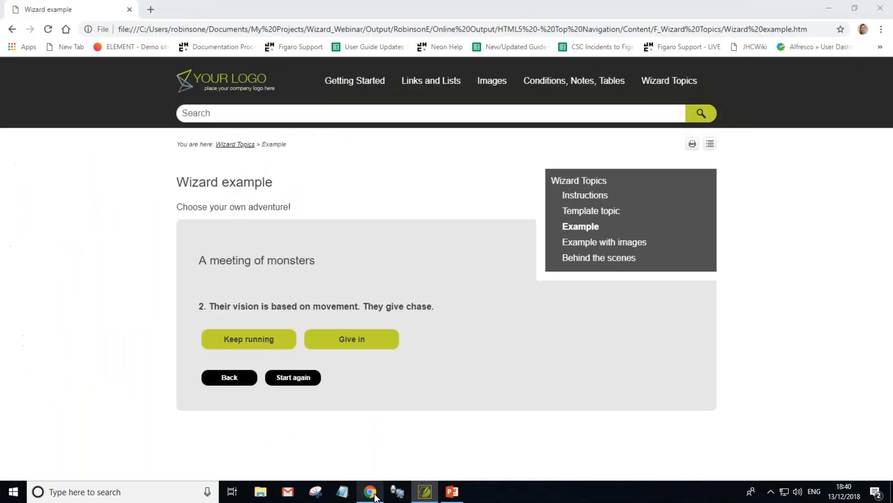
{"action": "left_click", "coordinate": [595, 245]}
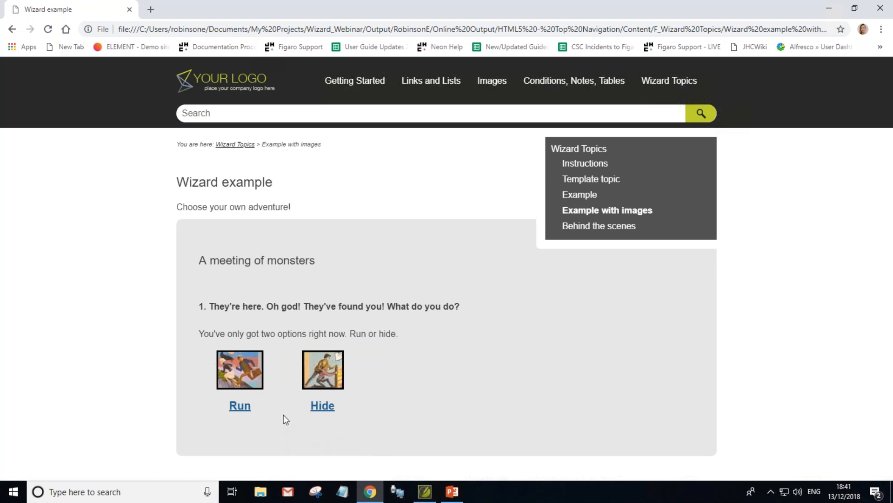
{"action": "left_click", "coordinate": [251, 374]}
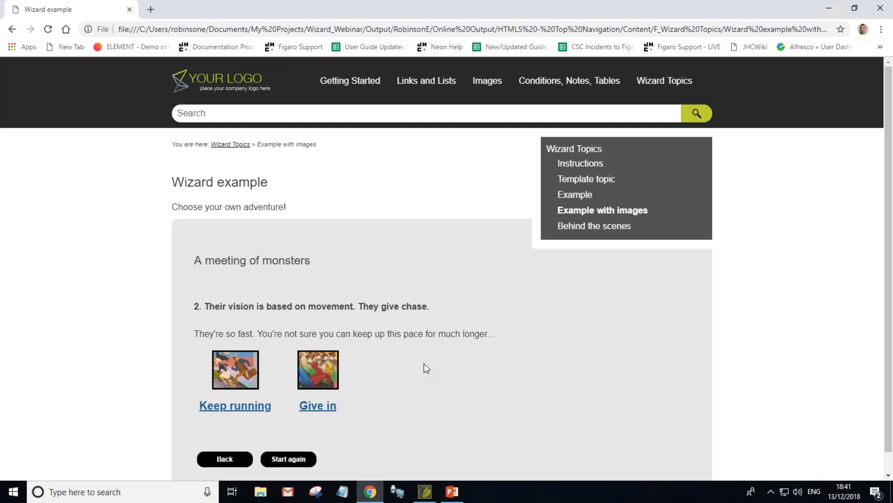
Step: Return to MadCap Flare and review the required wizard elements listed in the Behind the scenes.htm topic
{"action": "left_click", "coordinate": [425, 492]}
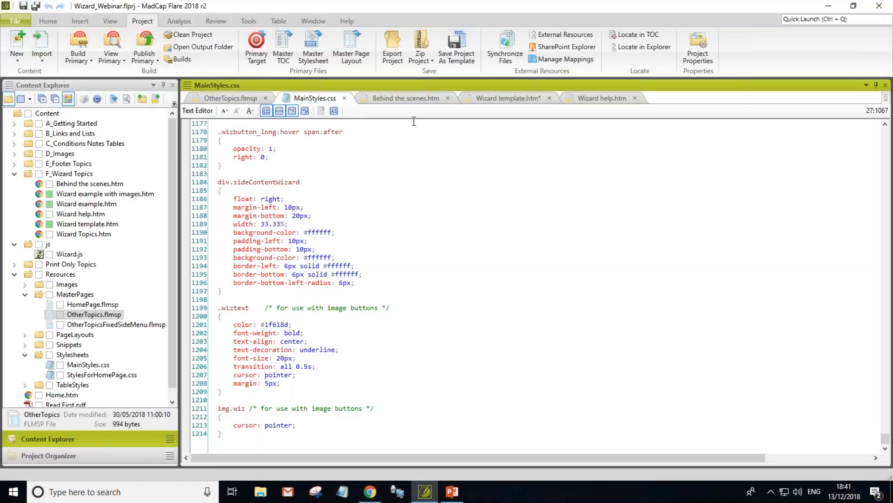
{"action": "left_click", "coordinate": [411, 102]}
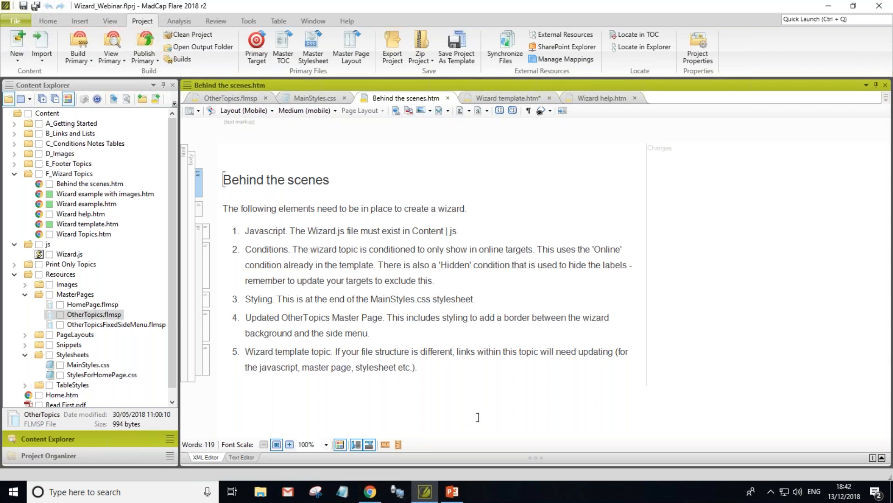
Step: Switch to PowerPoint, start the slide show from the "Too much information?!" slide, and advance through the Resources slide to "Example wizards x 2"
{"action": "left_click", "coordinate": [452, 492]}
{"action": "scroll", "coordinate": [98, 400], "scroll_direction": "down", "scroll_amount": 5}
{"action": "left_click", "coordinate": [98, 308]}
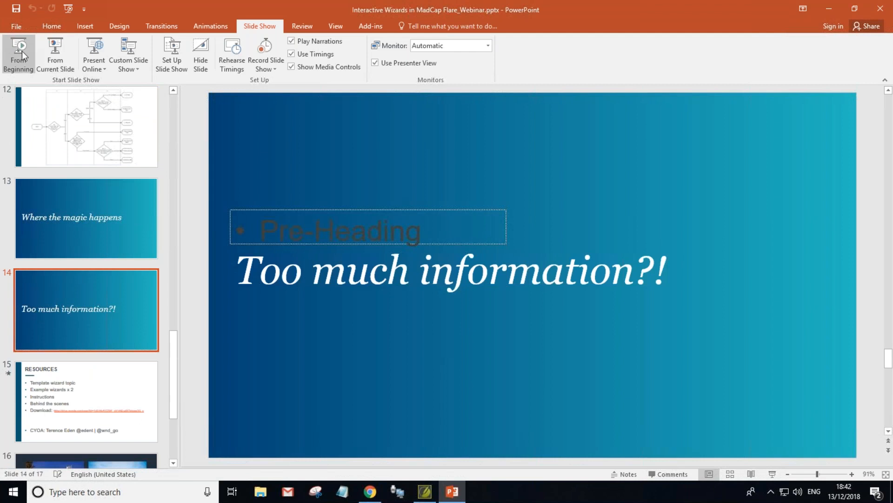
{"action": "left_click", "coordinate": [50, 48]}
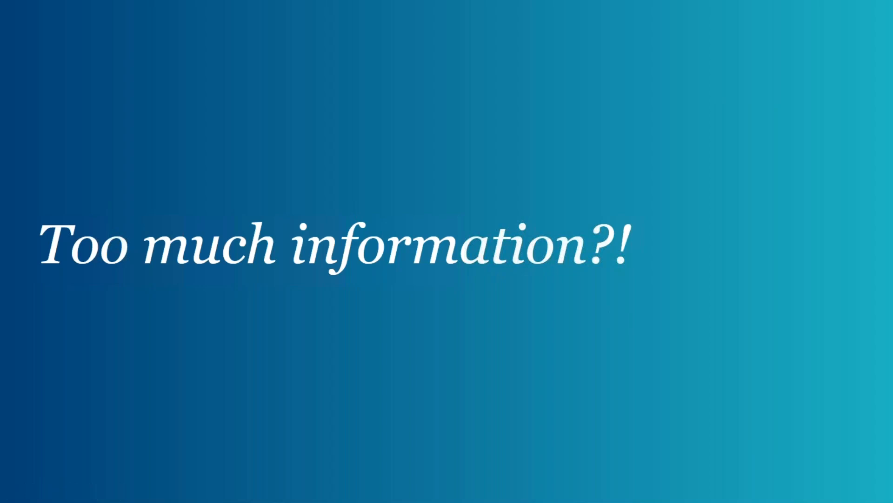
{"action": "key", "text": "Right"}
{"action": "key", "text": "Right"}
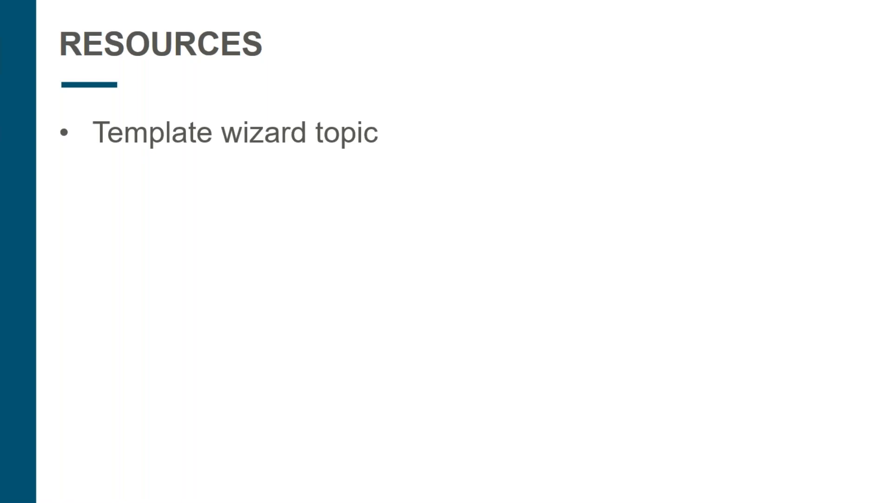
{"action": "key", "text": "Right"}
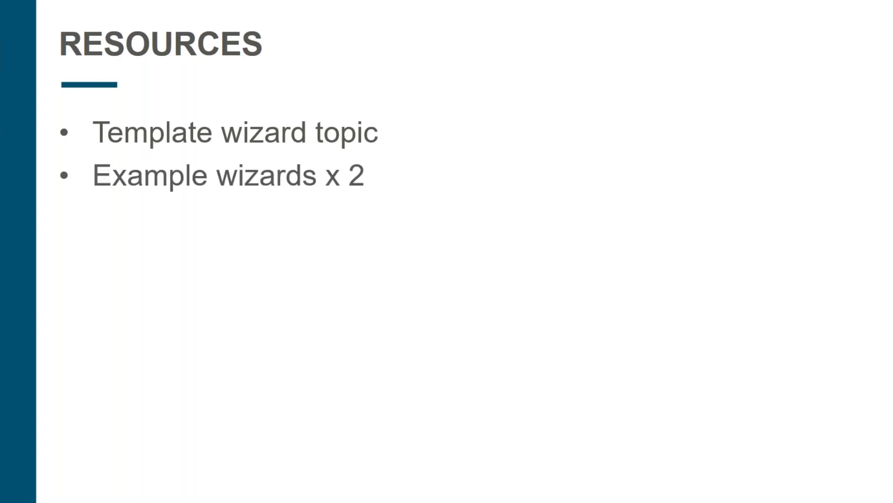